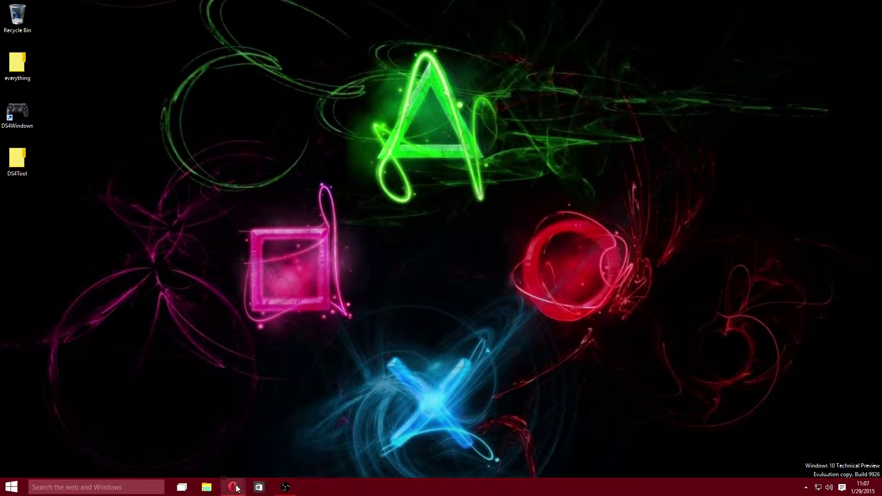
# Step: Review the DS4Windows, DS4 To XInput Wrapper and YouTube mapping tool pages open in Opera, then minimize the browser
pyautogui.moveTo(234, 485)
pyautogui.click(233, 487)
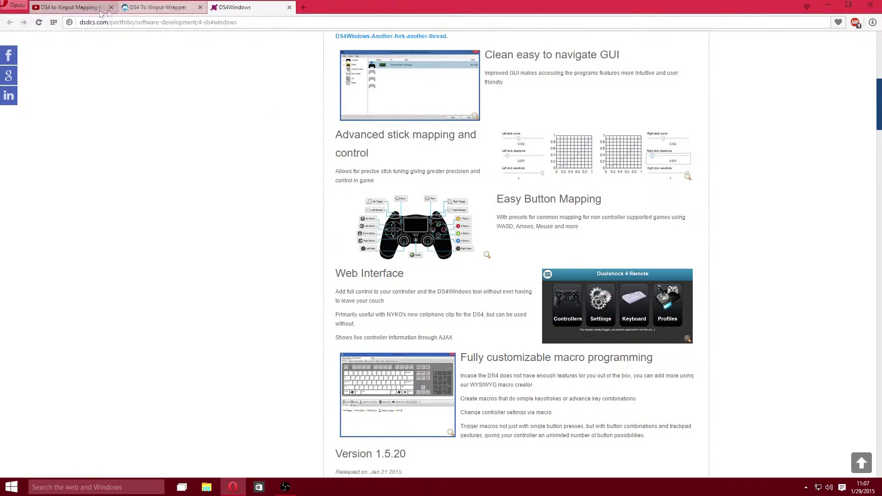
pyautogui.click(132, 11)
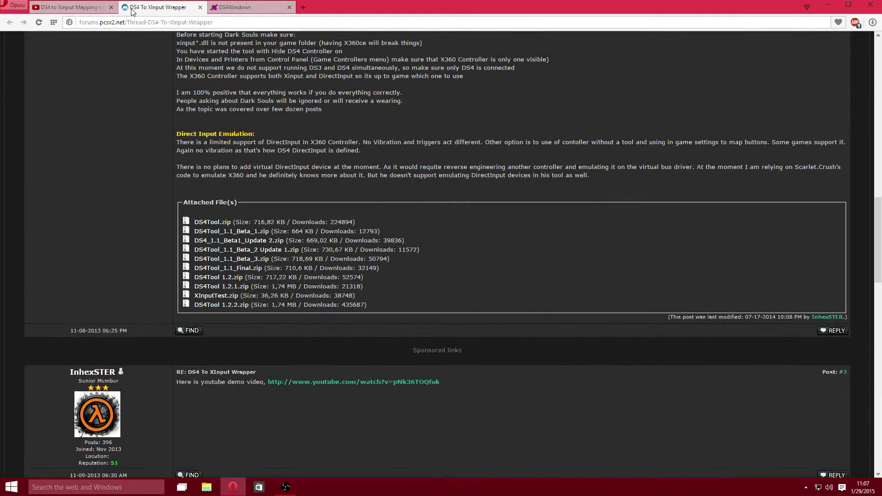
pyautogui.click(90, 10)
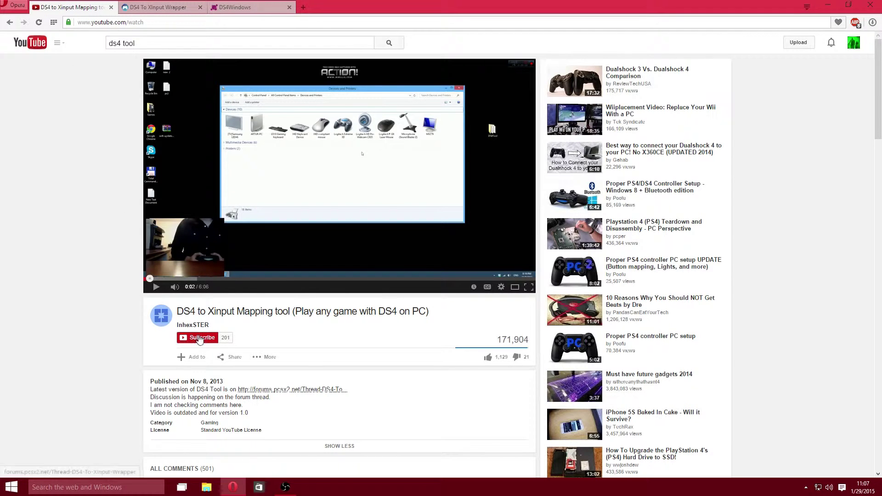
pyautogui.moveTo(199, 329)
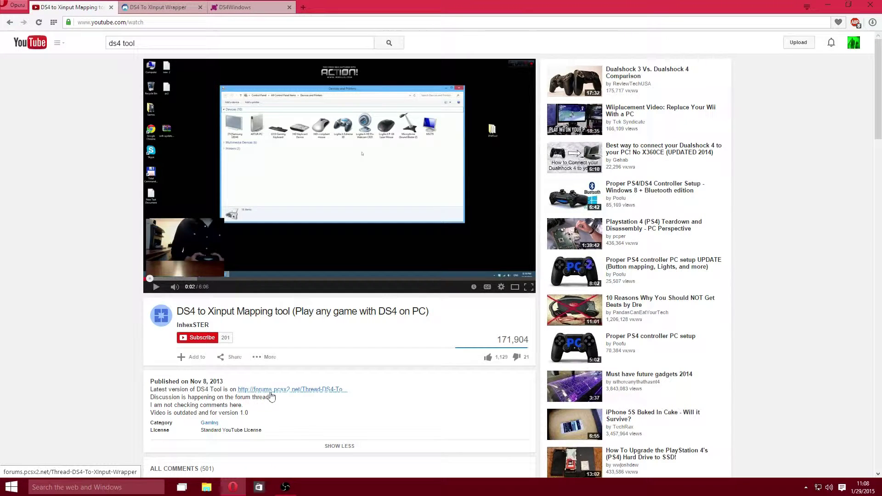
pyautogui.click(180, 14)
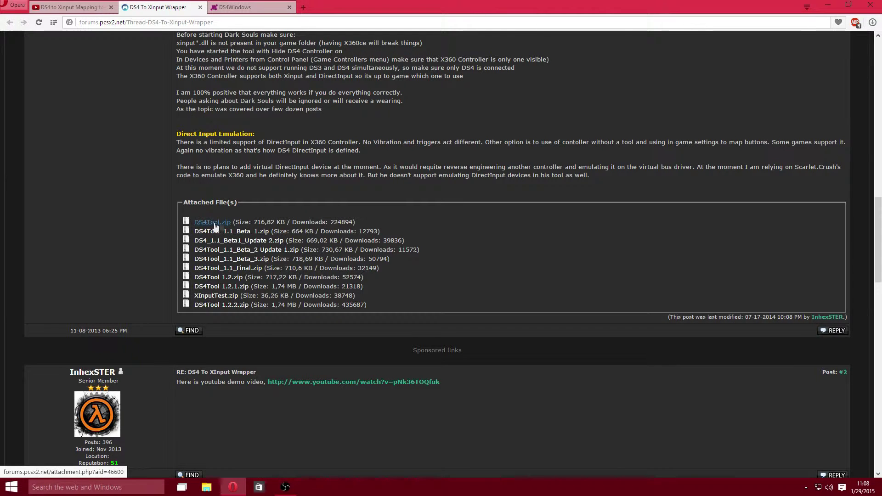
pyautogui.click(830, 5)
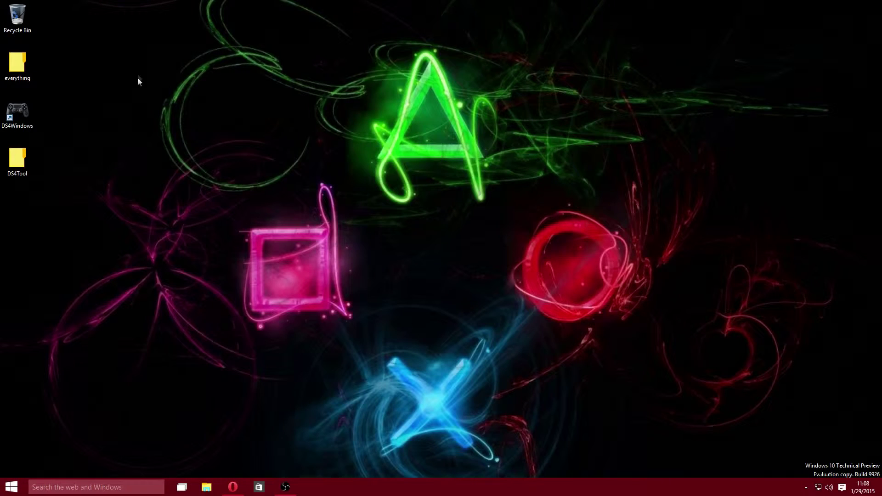
# Step: Open the DS4Tool folder on the desktop and locate the Xbox360_64Eng.exe file in it
pyautogui.doubleClick(23, 165)
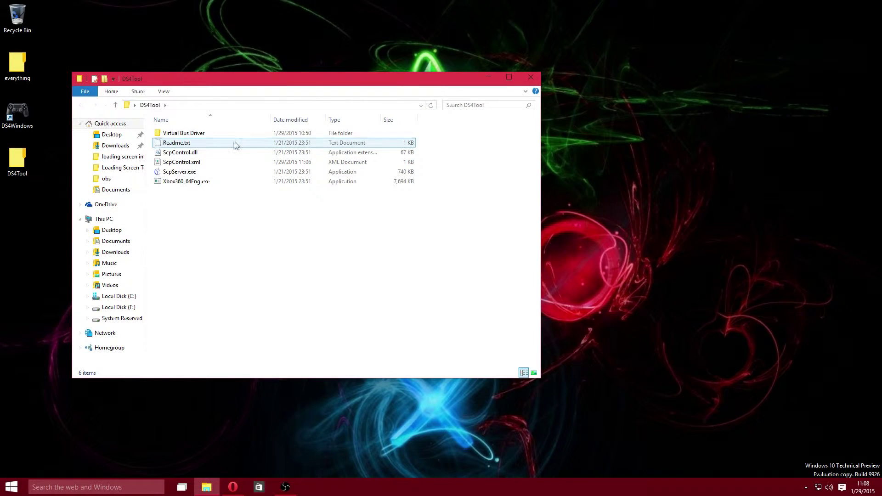
pyautogui.click(199, 183)
pyautogui.click(199, 183)
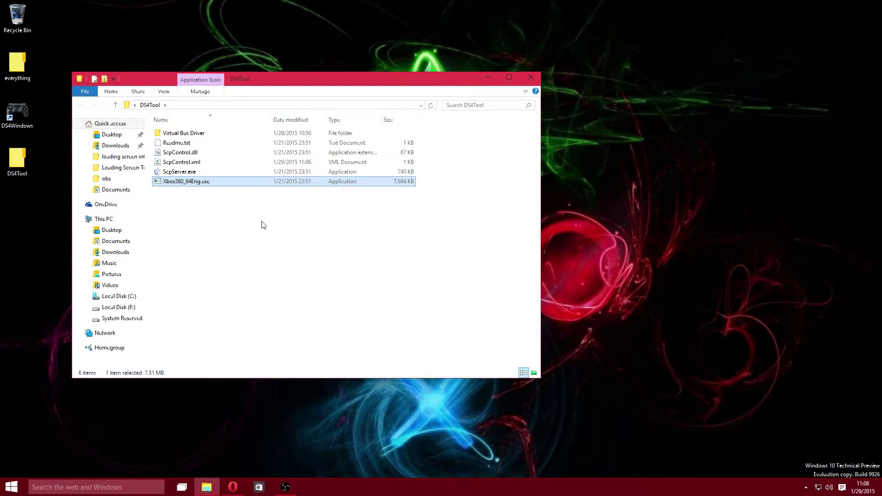
pyautogui.click(263, 226)
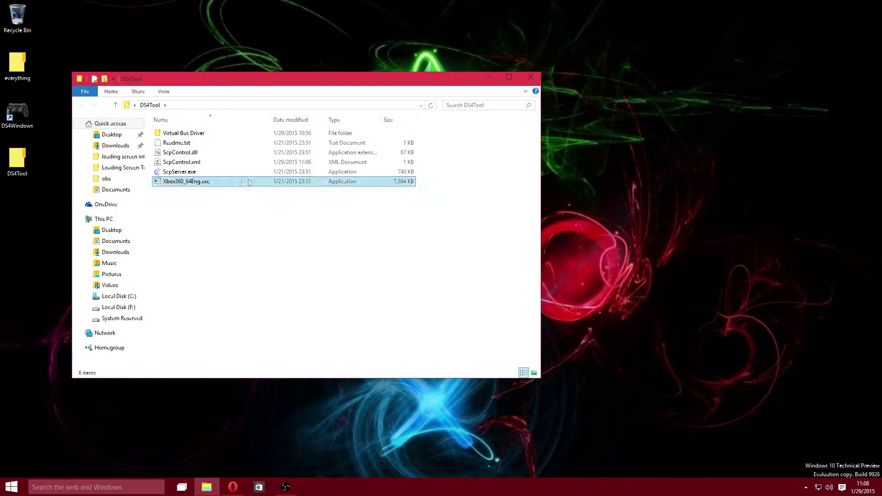
# Step: Run ScpDriver.exe from the Virtual Bus Driver folder, uninstall the existing virtual bus driver and exit the installer
pyautogui.doubleClick(198, 135)
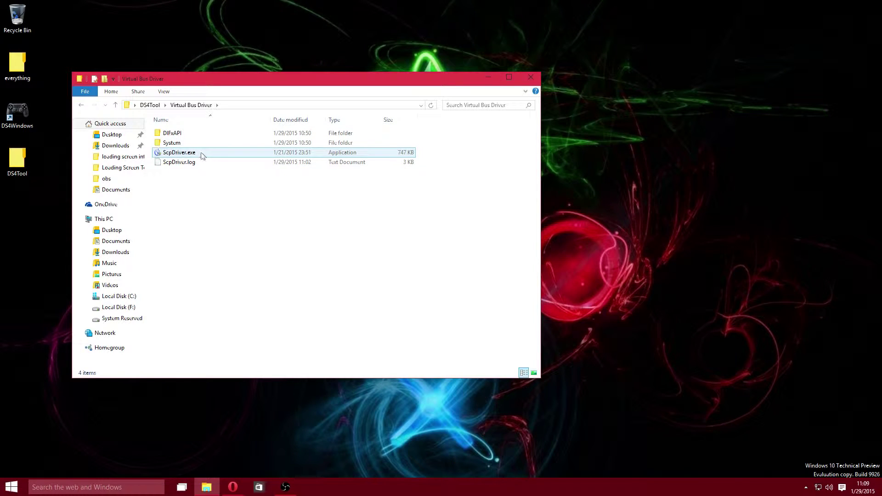
pyautogui.doubleClick(201, 153)
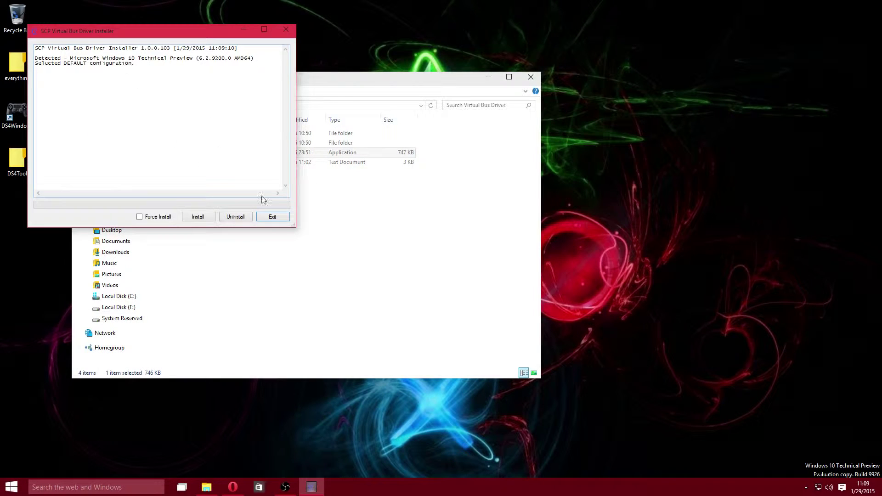
pyautogui.click(240, 220)
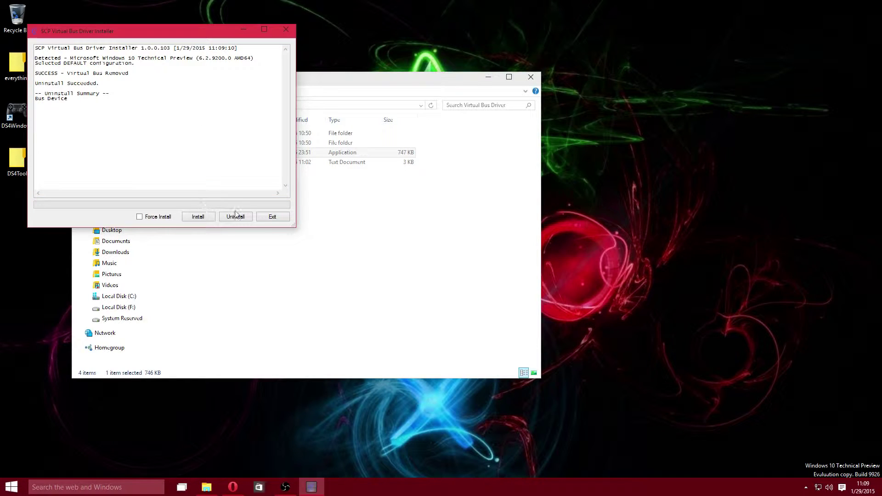
pyautogui.click(261, 218)
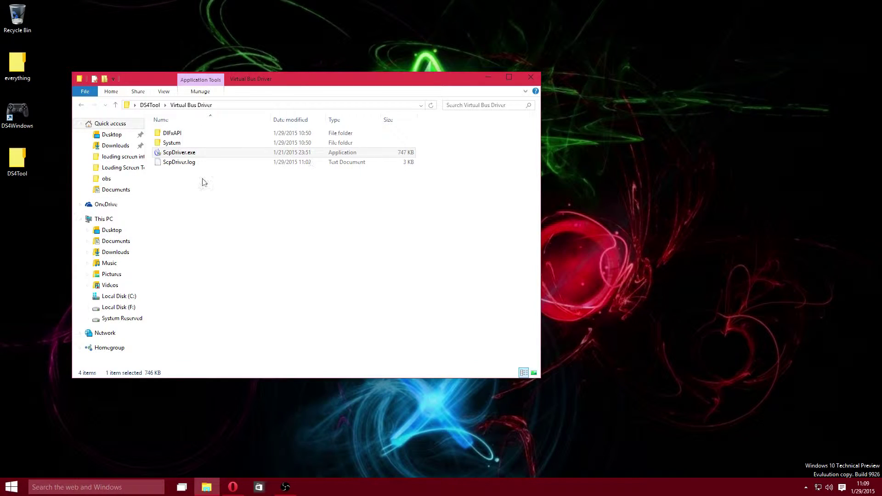
# Step: Run ScpDriver.exe again to install the virtual bus driver, exit the installer and return to the DS4Tool folder
pyautogui.doubleClick(203, 153)
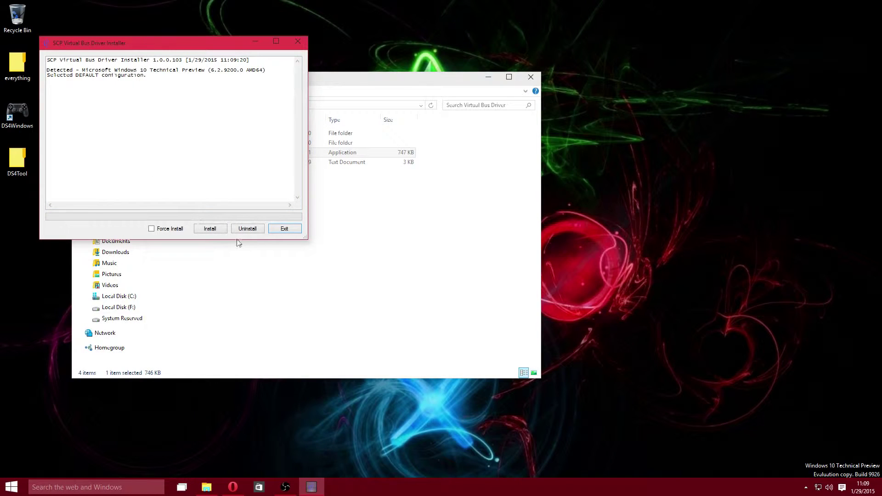
pyautogui.click(209, 228)
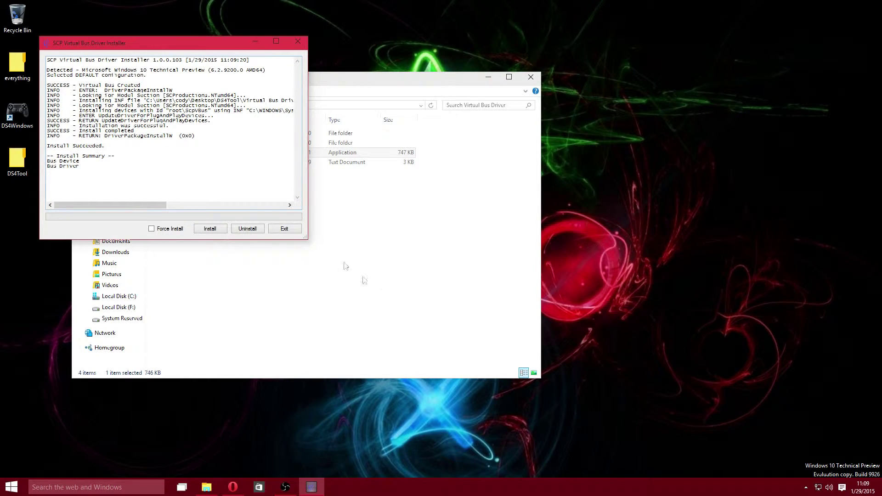
pyautogui.click(287, 230)
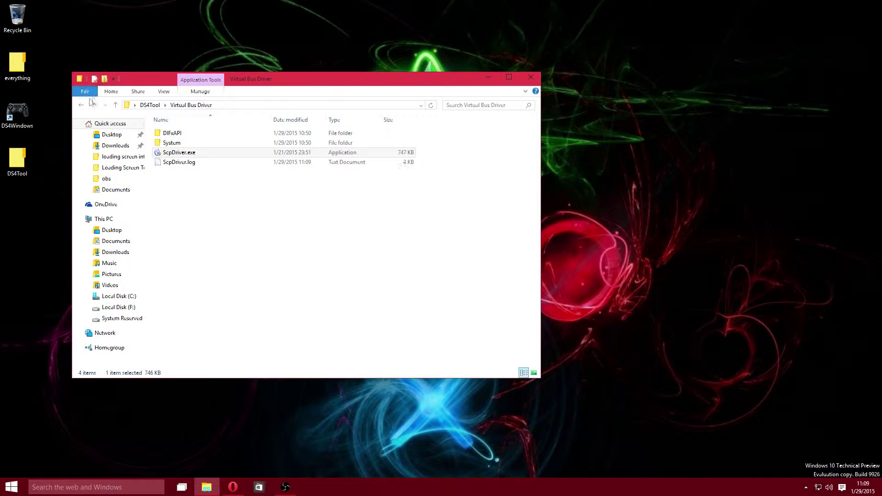
pyautogui.click(82, 105)
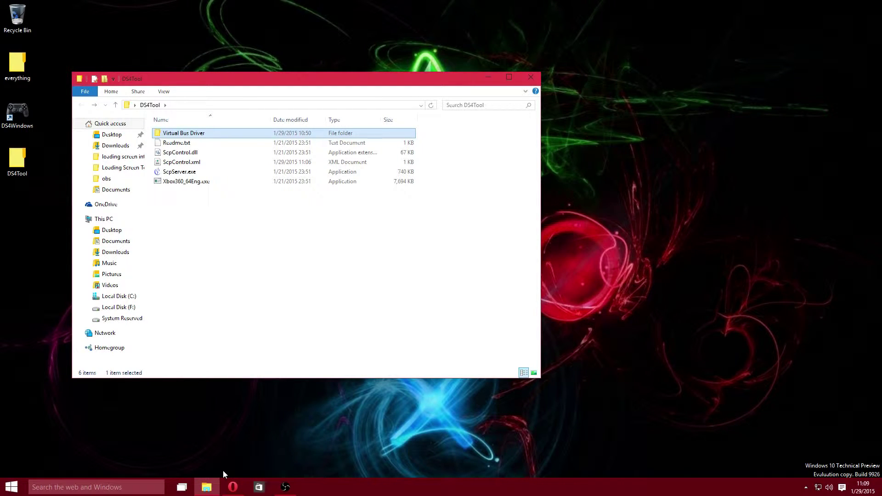
# Step: Open Devices and Printers under Hardware and Sound in Control Panel and check the Wireless Controller's properties
pyautogui.click(12, 487)
pyautogui.click(137, 277)
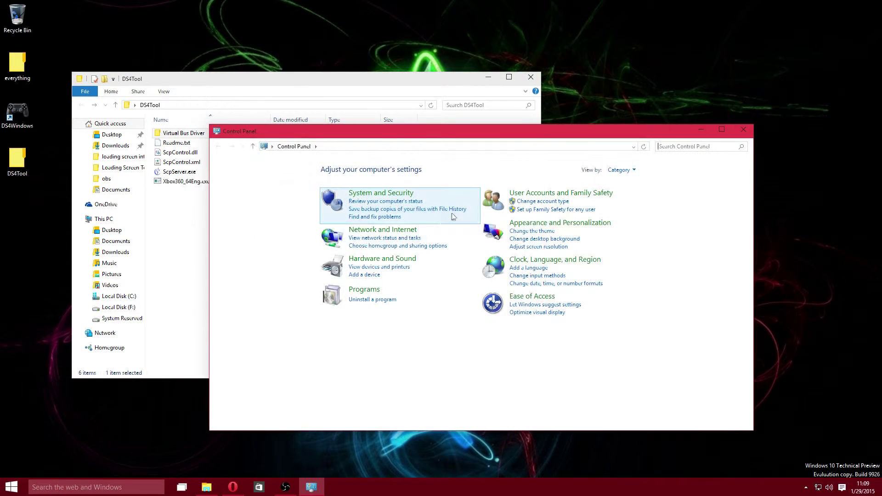
pyautogui.click(373, 196)
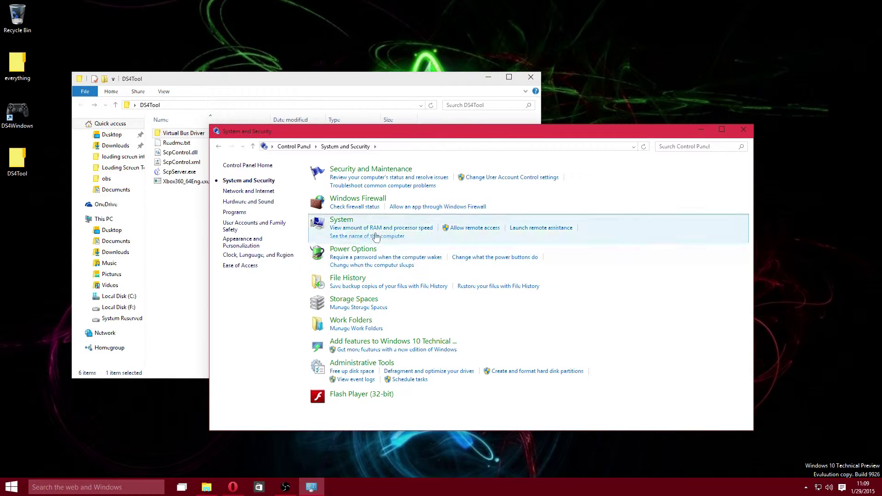
pyautogui.click(219, 146)
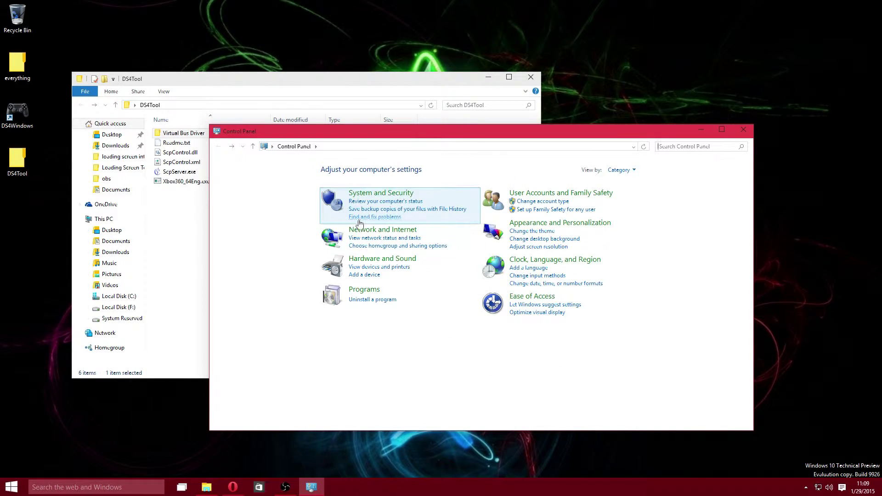
pyautogui.click(381, 261)
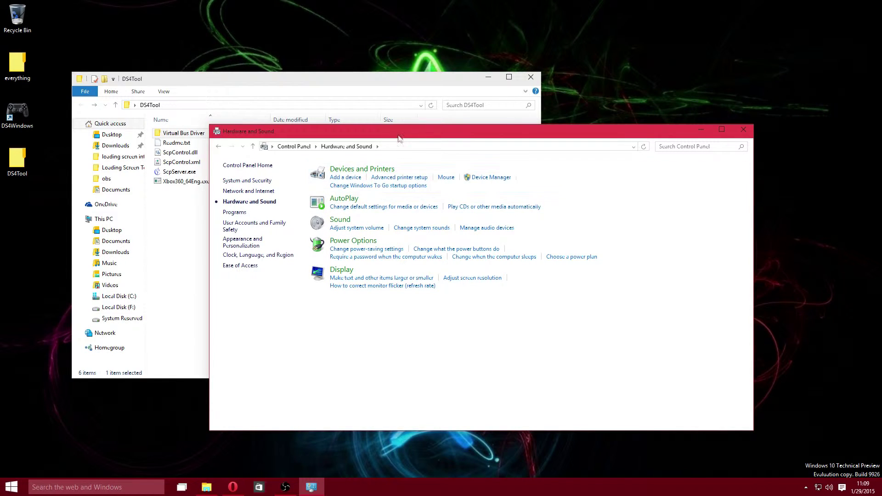
pyautogui.click(376, 170)
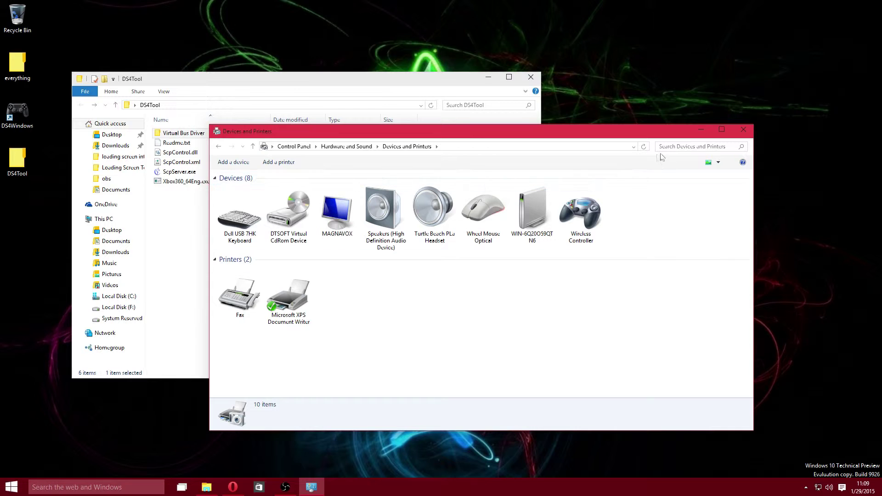
pyautogui.doubleClick(604, 218)
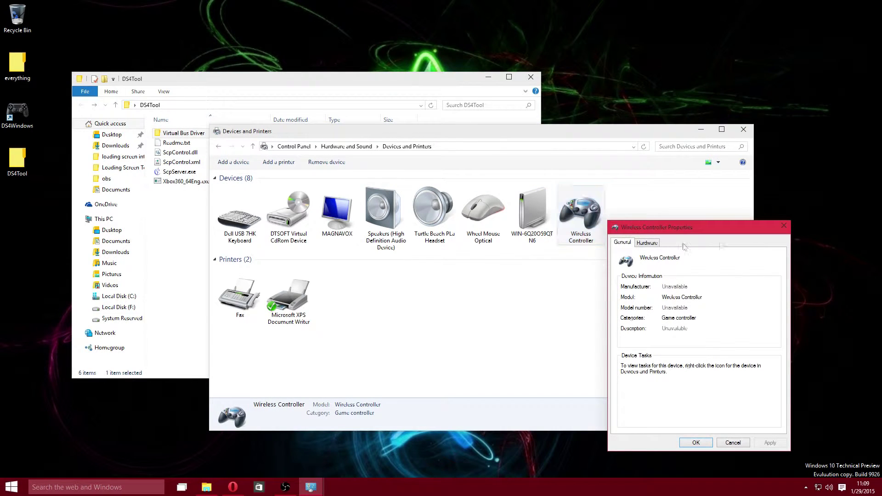
pyautogui.click(783, 228)
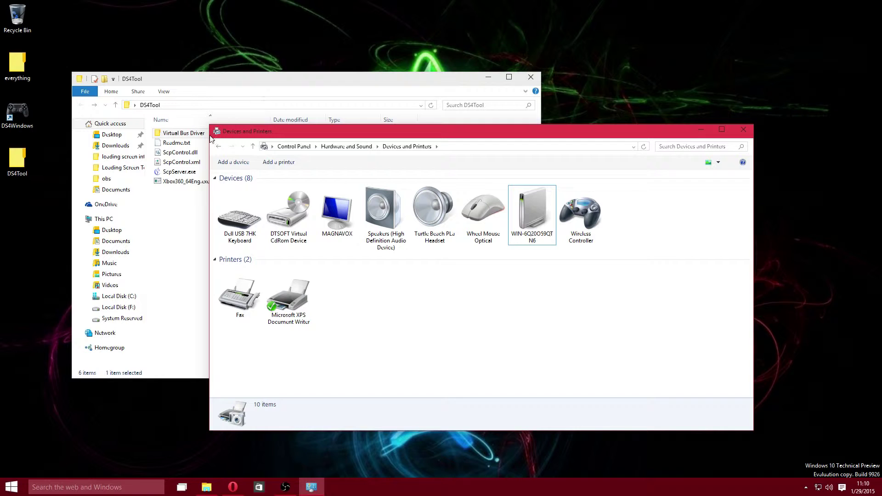
# Step: Launch ScpServer.exe from the DS4Tool folder, minimize the mapper and close the folder window
pyautogui.click(191, 174)
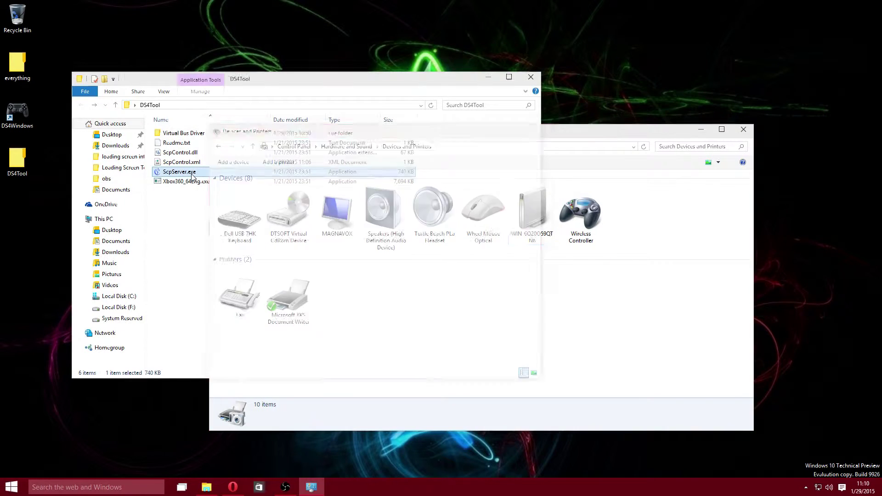
pyautogui.click(318, 240)
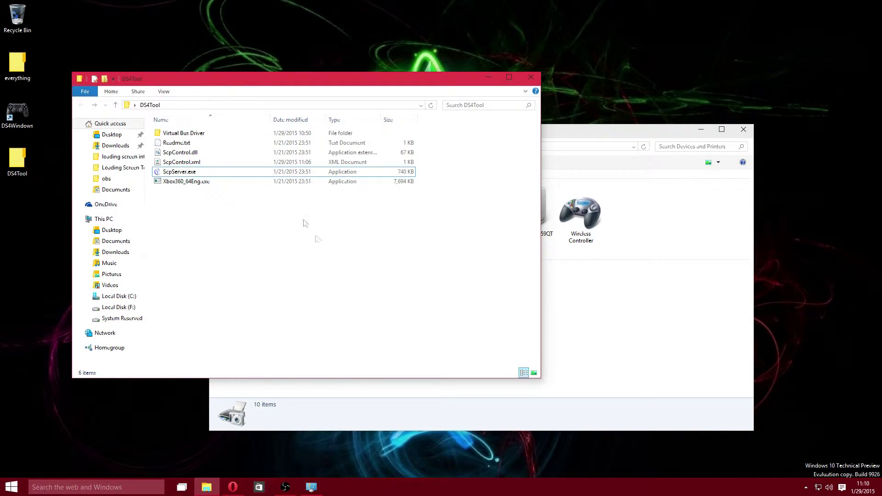
pyautogui.click(221, 175)
pyautogui.doubleClick(221, 174)
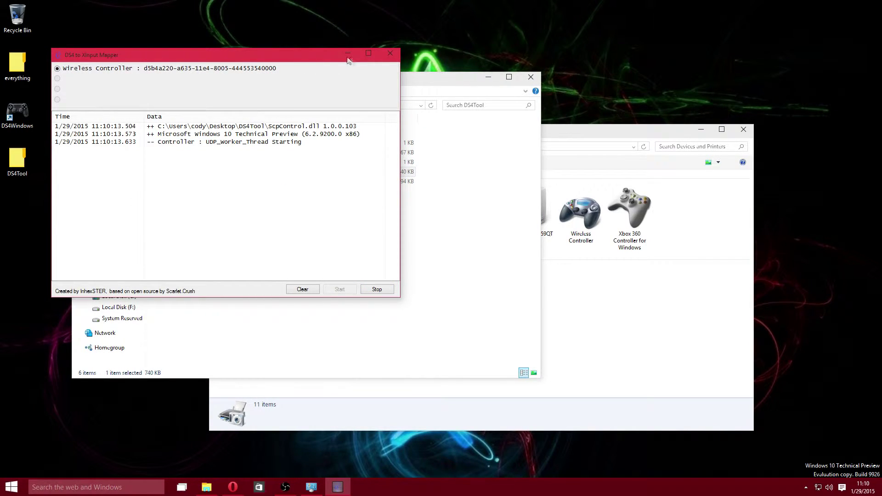
pyautogui.click(344, 55)
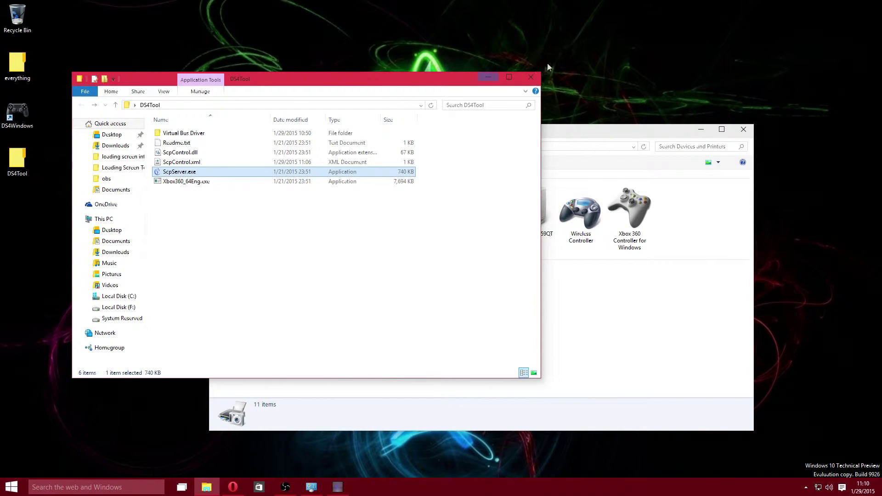
pyautogui.click(537, 79)
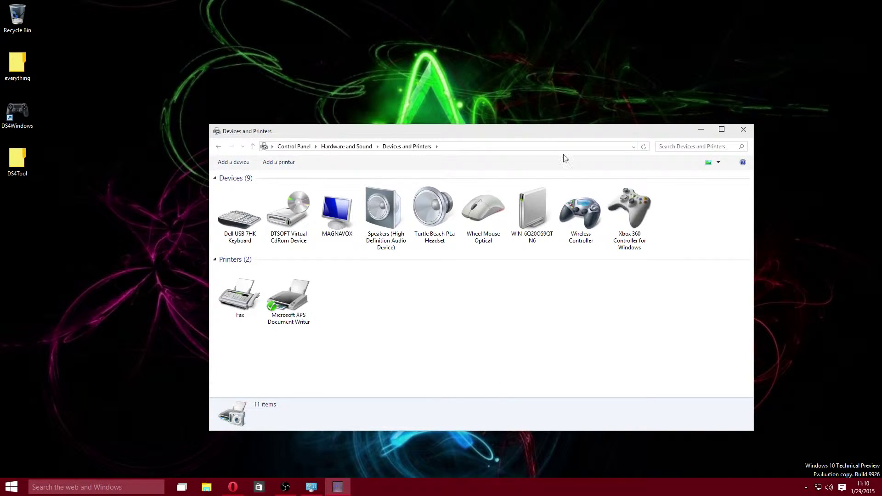
# Step: Open the game controller settings from the Xbox 360 Controller for Windows, inspect the Wireless Controller's input test and close the dialogs
pyautogui.click(636, 220)
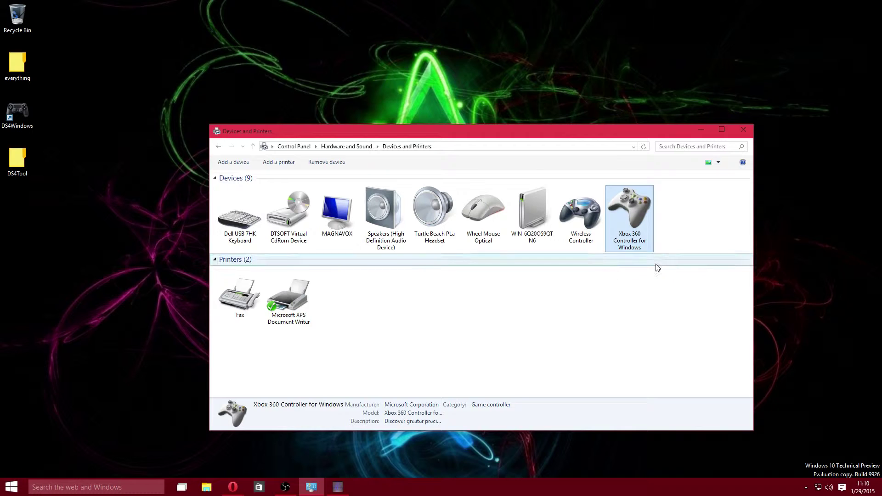
pyautogui.rightClick(635, 235)
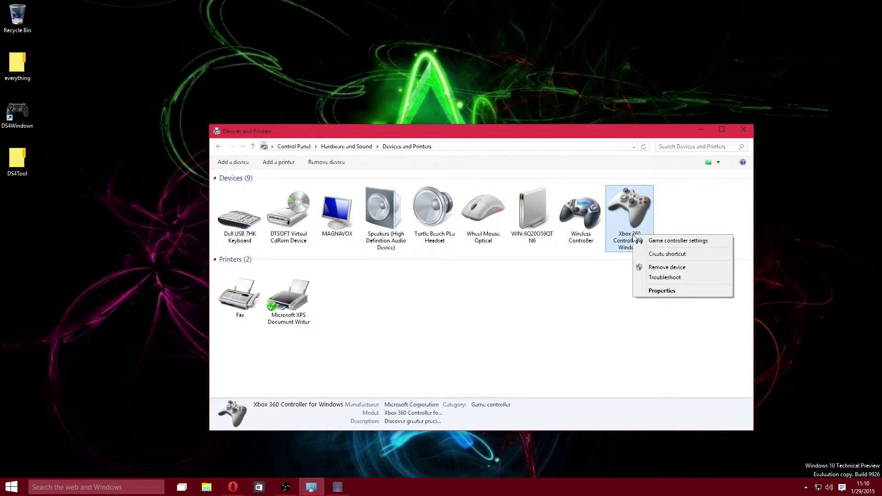
pyautogui.click(668, 242)
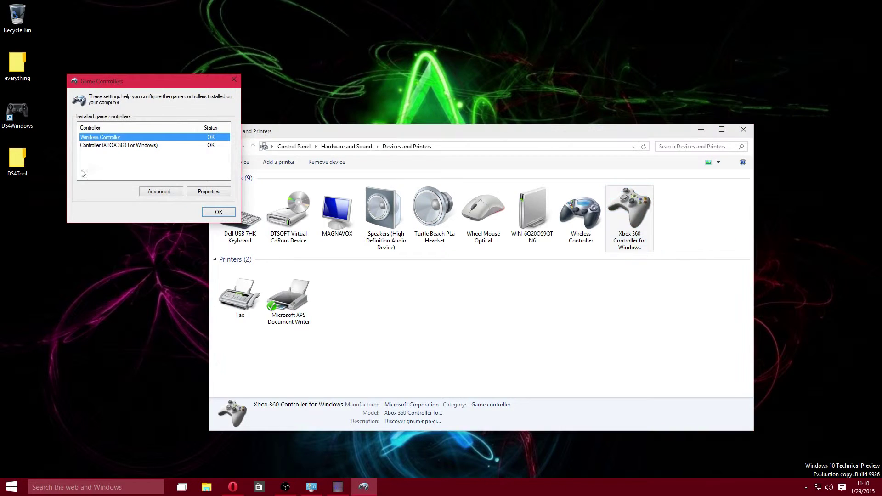
pyautogui.click(223, 193)
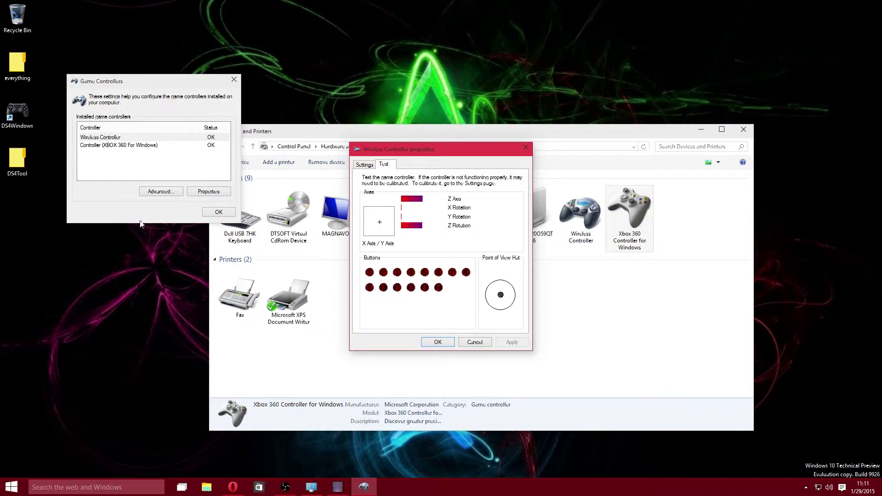
pyautogui.click(438, 342)
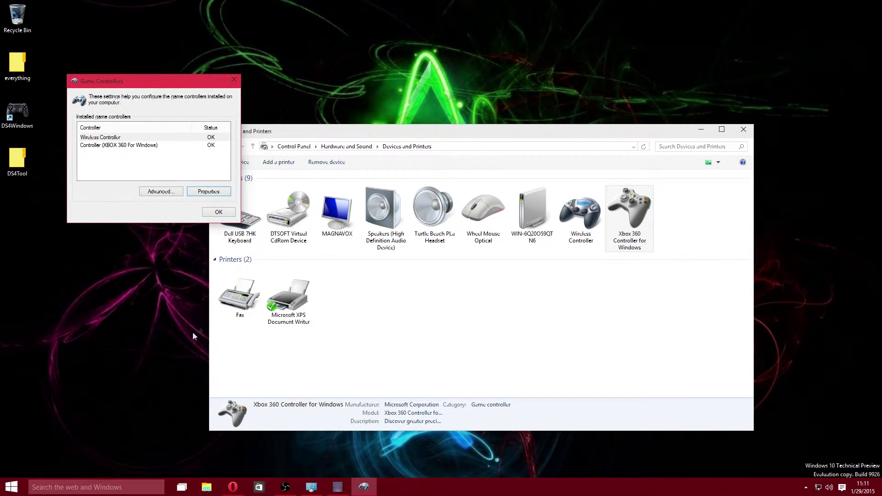
pyautogui.click(219, 214)
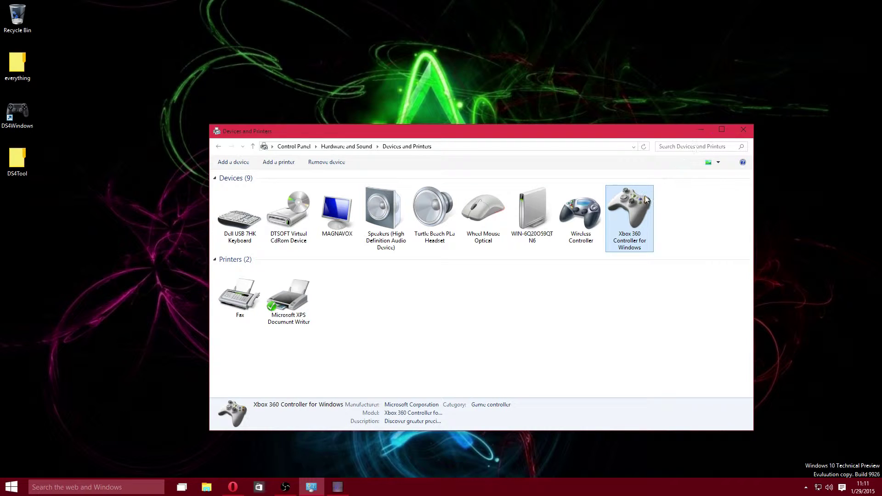
# Step: Stop the controller service in the DS4 to XInput Mapper, close the mapper and minimize Devices and Printers
pyautogui.click(333, 489)
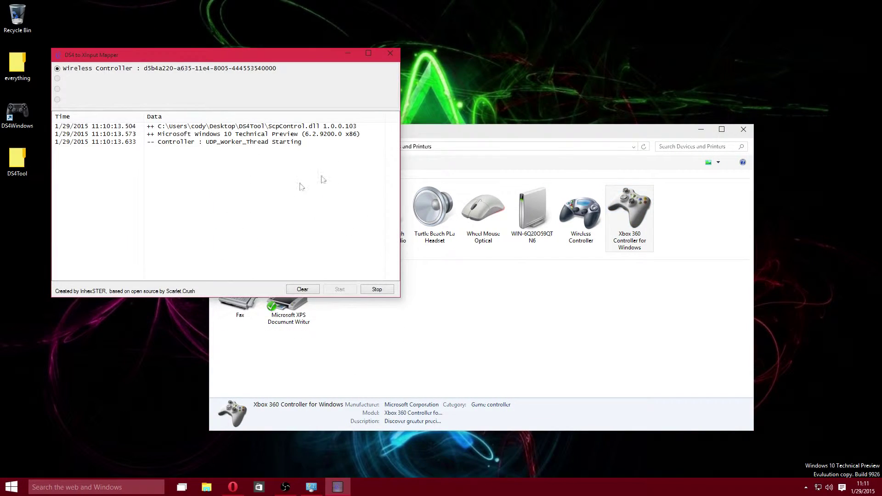
pyautogui.click(379, 293)
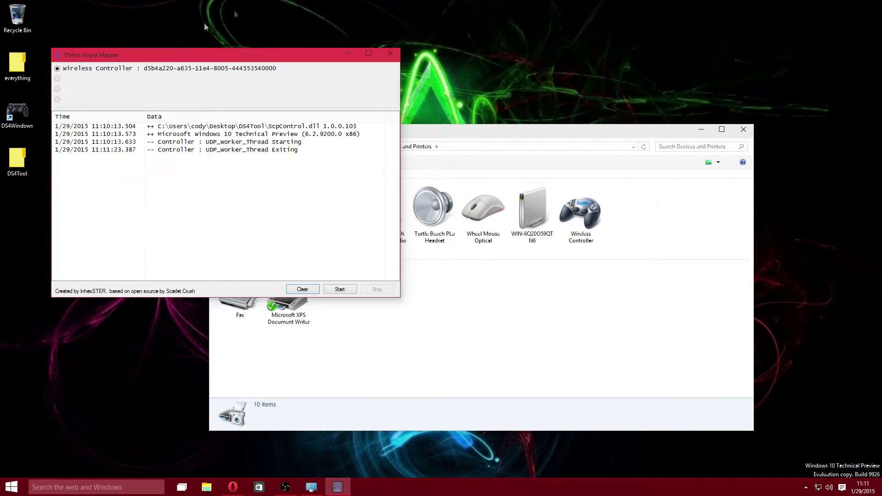
pyautogui.click(388, 53)
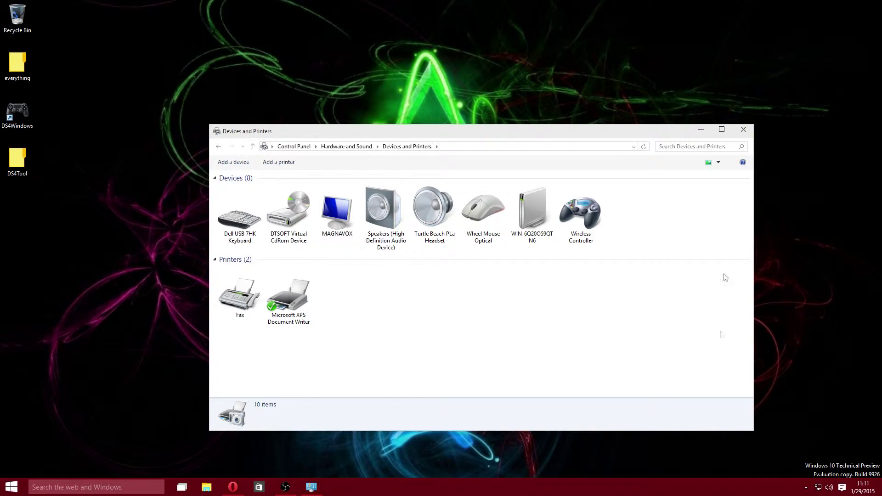
pyautogui.click(707, 129)
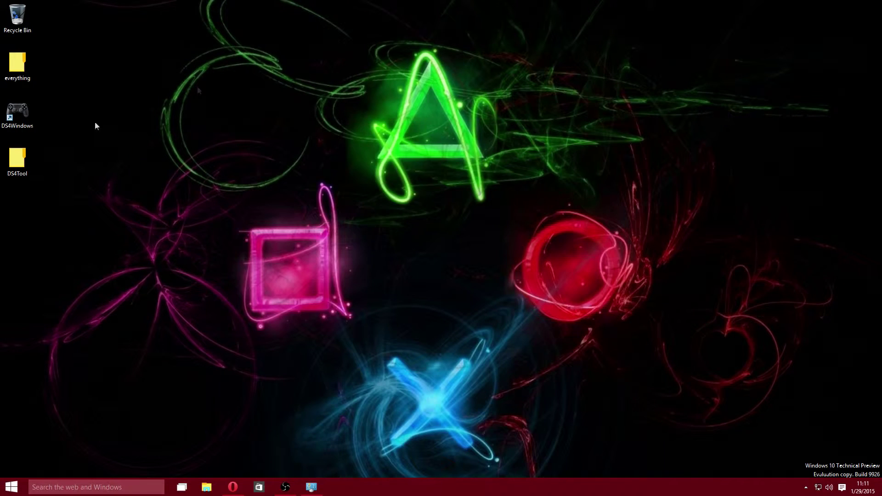
# Step: Switch to Opera and review the DS4Windows page's requirements, features and version 1.5.20 download section, then minimize the browser
pyautogui.click(233, 487)
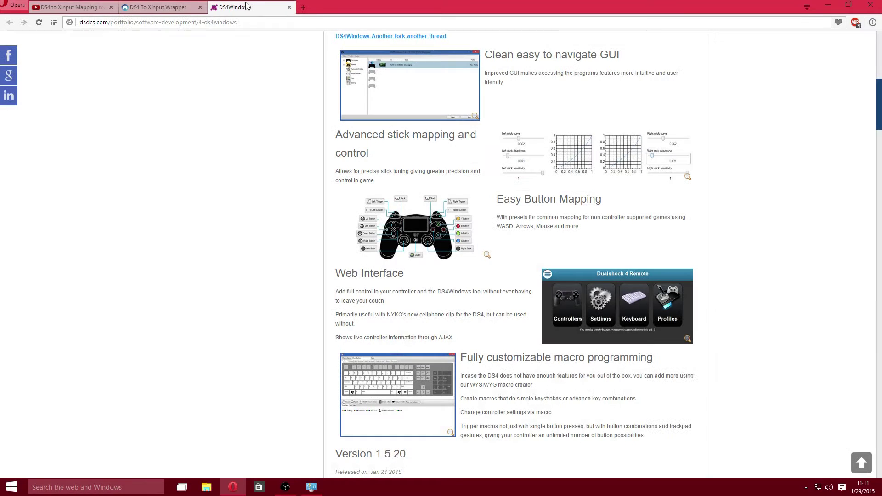
pyautogui.click(244, 7)
pyautogui.scroll(7, 575, 158)
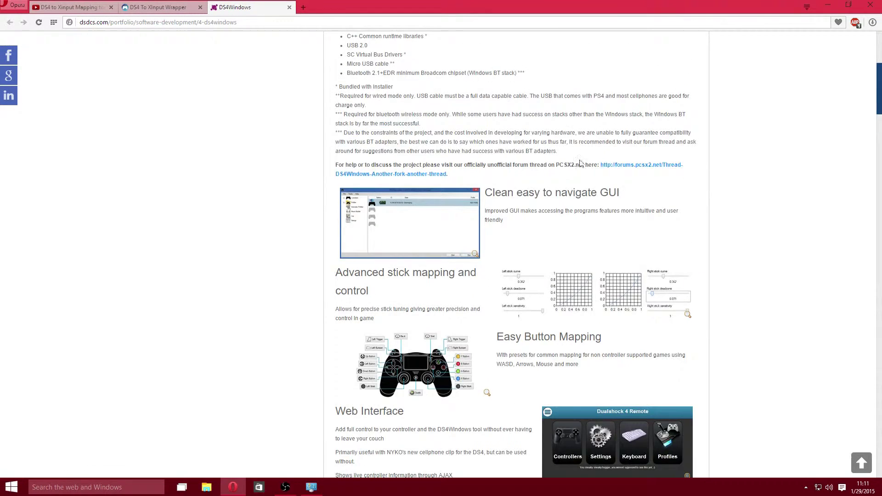
pyautogui.scroll(2, 471, 111)
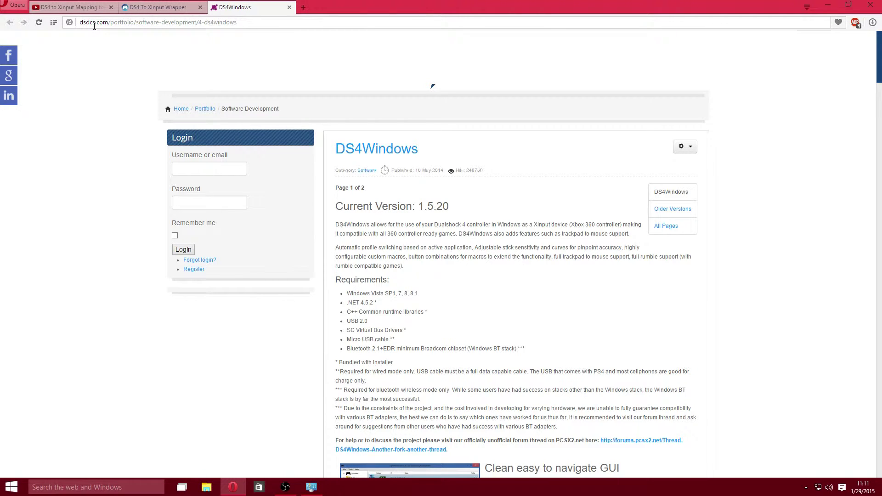
pyautogui.scroll(-1, 477, 174)
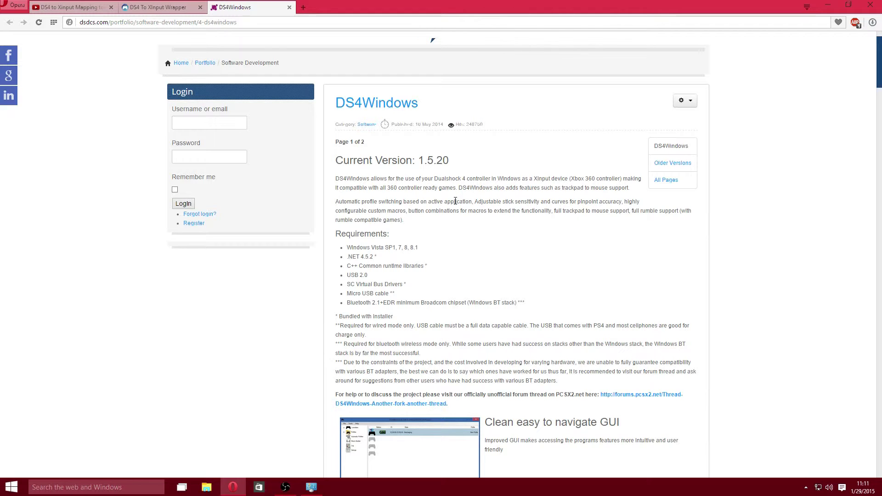
pyautogui.scroll(-3, 455, 200)
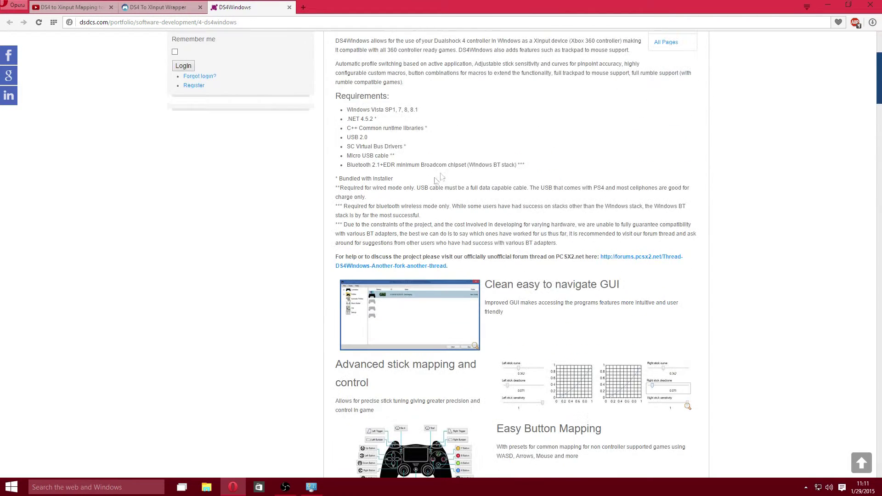
pyautogui.scroll(3, 442, 131)
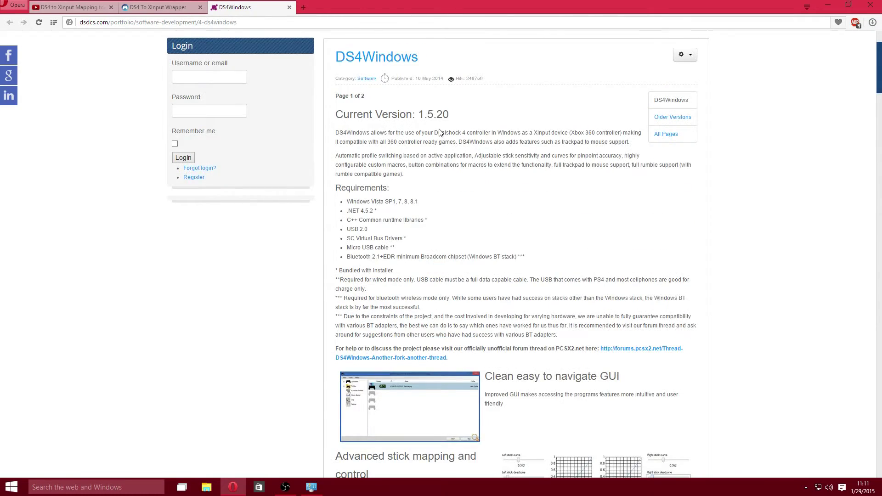
pyautogui.scroll(-3, 440, 133)
pyautogui.scroll(-10, 440, 133)
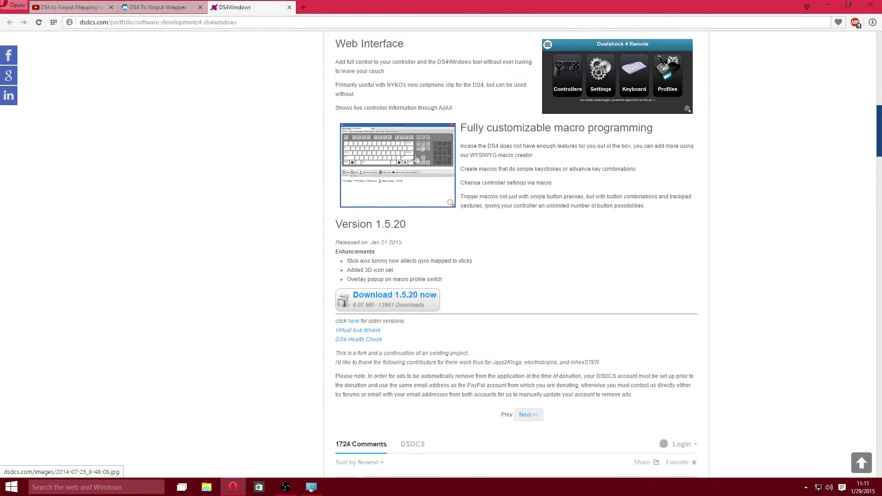
pyautogui.scroll(-1, 460, 294)
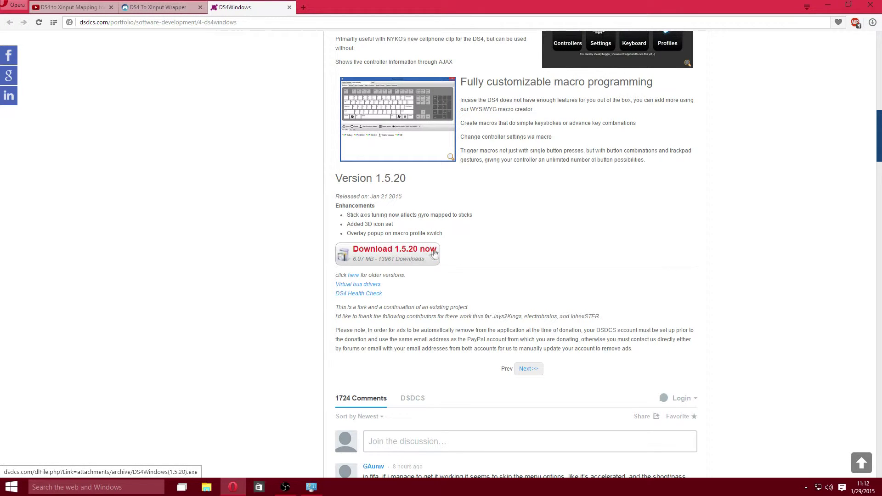
pyautogui.scroll(5, 445, 301)
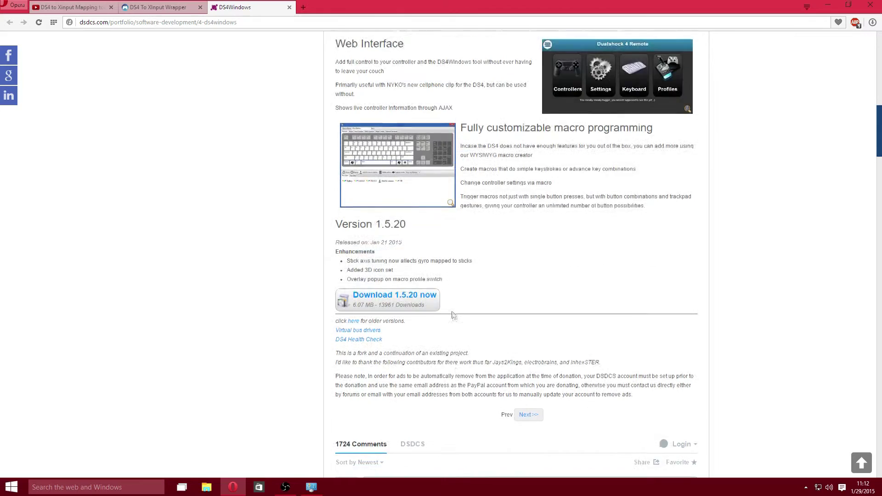
pyautogui.scroll(2, 445, 301)
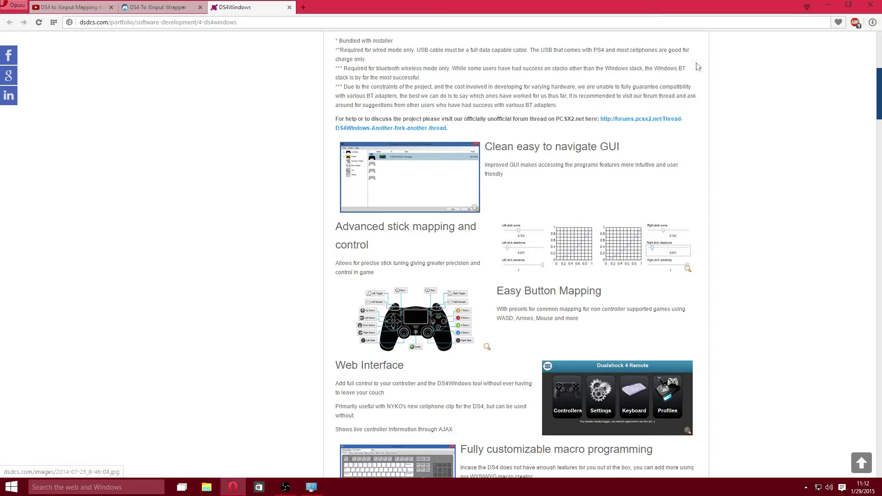
pyautogui.click(827, 6)
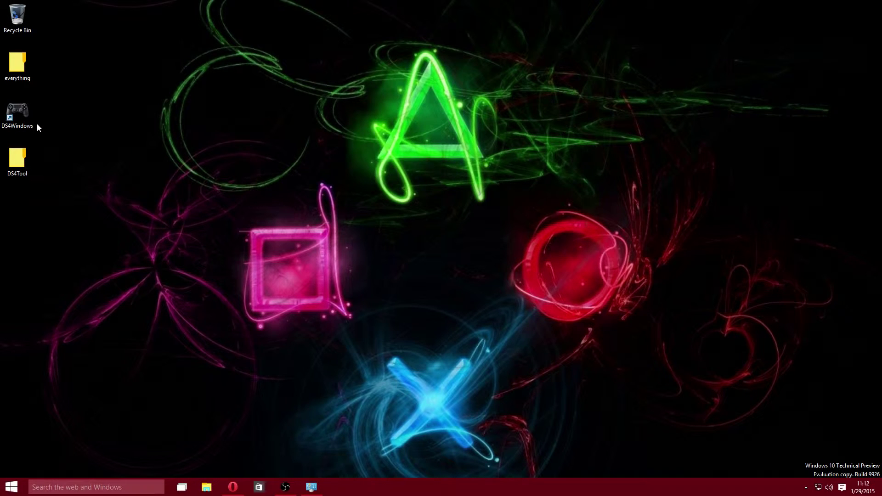
# Step: Open the Downloads folder in File Explorer, check the DS4Windows(1.5.20).exe installer and minimize the folder window
pyautogui.click(217, 491)
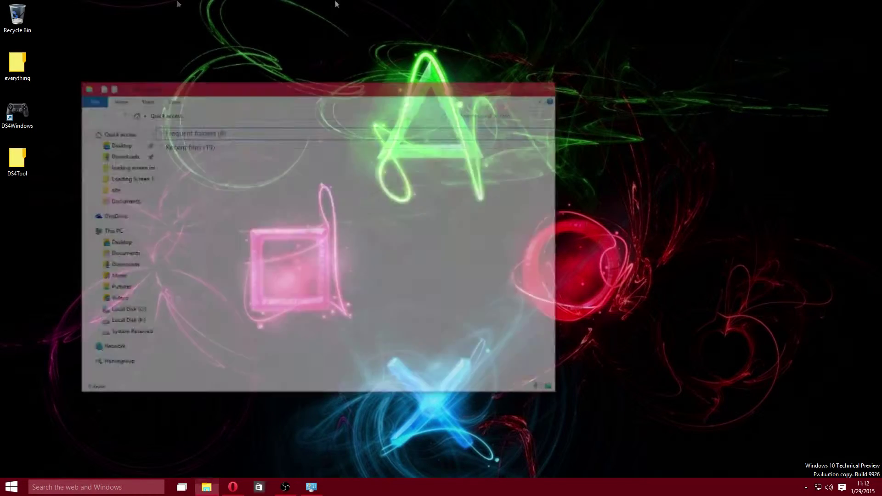
pyautogui.click(136, 161)
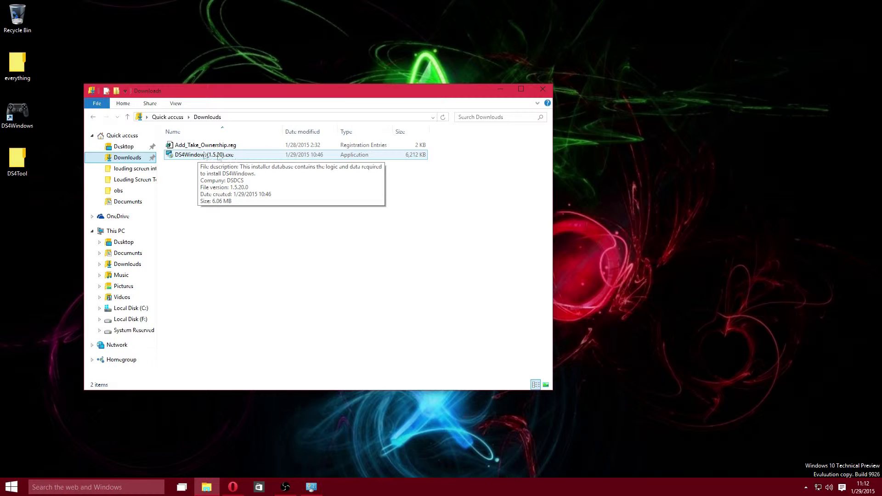
pyautogui.click(500, 93)
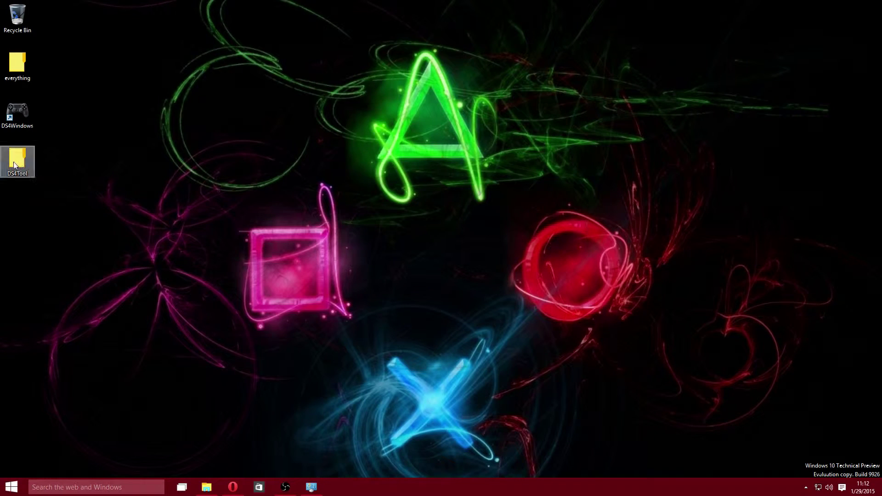
# Step: Launch DS4Windows from its desktop shortcut, reposition its window toward the screen's center and bring up Devices and Printers
pyautogui.click(23, 130)
pyautogui.doubleClick(23, 130)
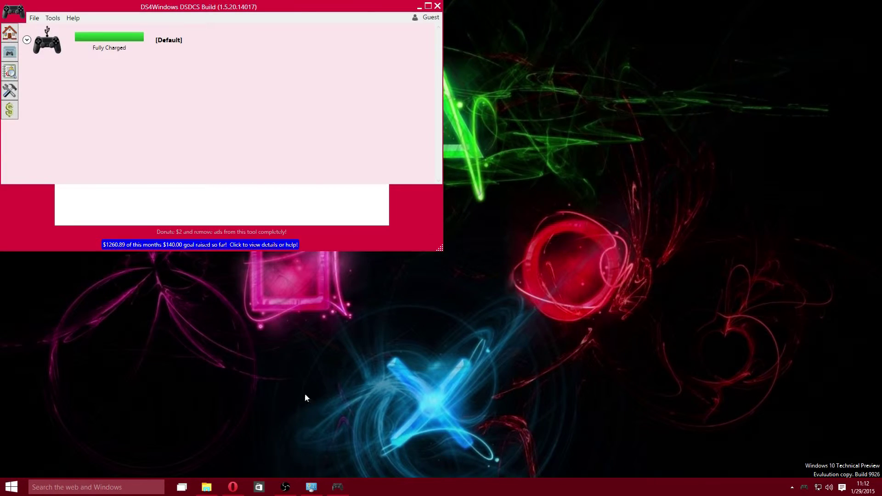
pyautogui.moveTo(206, 9); pyautogui.dragTo(462, 74)
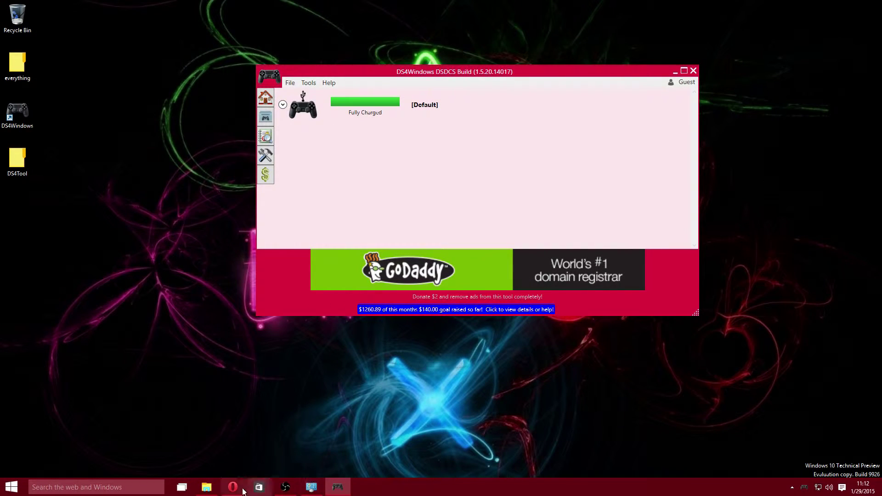
pyautogui.click(311, 487)
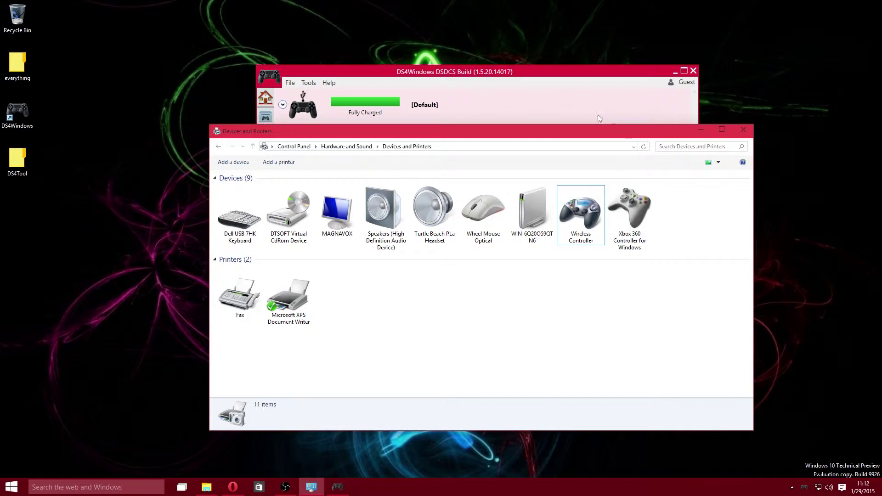
# Step: Quit DS4Windows, confirm the exit and launch it again from its desktop shortcut
pyautogui.click(692, 73)
pyautogui.click(693, 72)
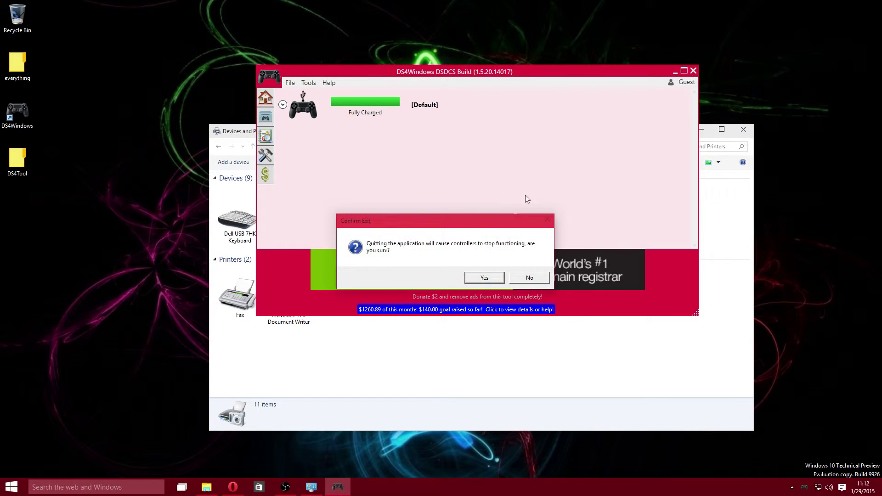
pyautogui.click(485, 278)
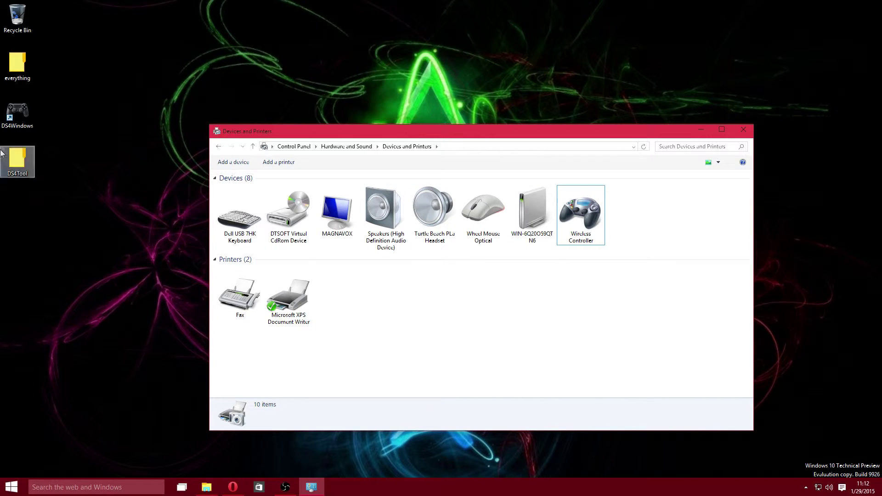
pyautogui.click(18, 112)
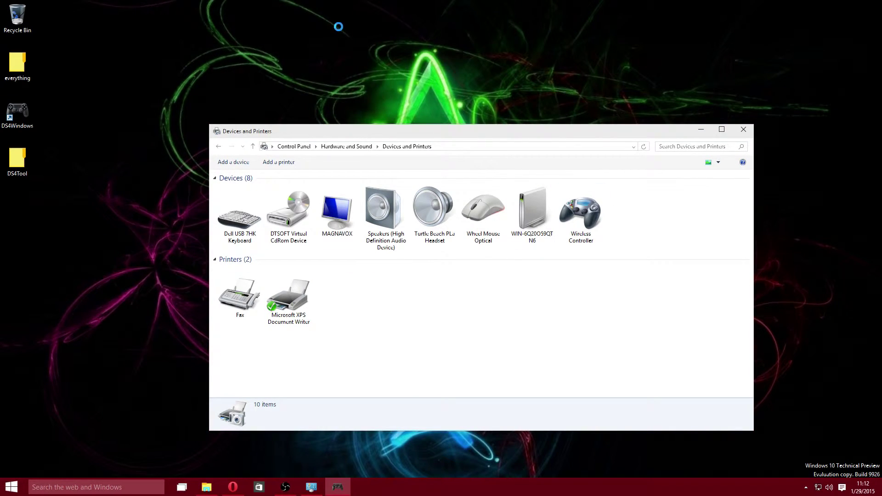
# Step: Open the game controller settings of the Xbox 360 Controller for Windows, inspect the controller's input test and close the dialogs
pyautogui.rightClick(644, 221)
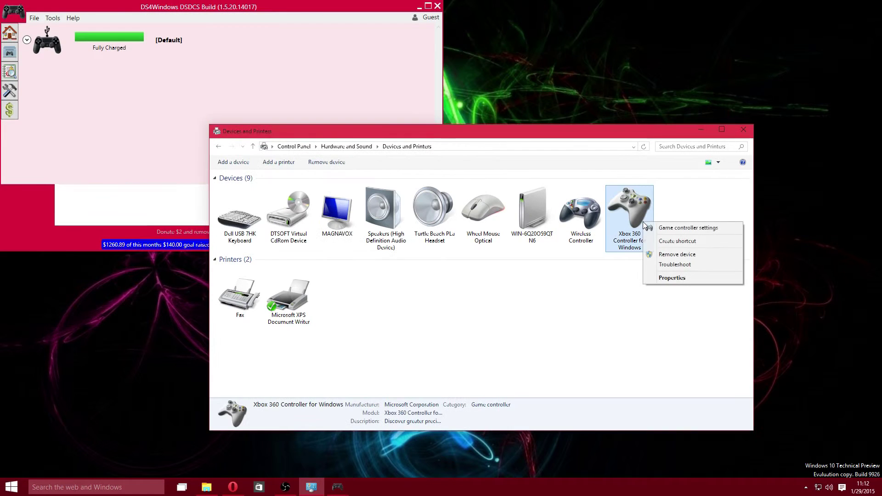
pyautogui.click(680, 230)
pyautogui.click(167, 157)
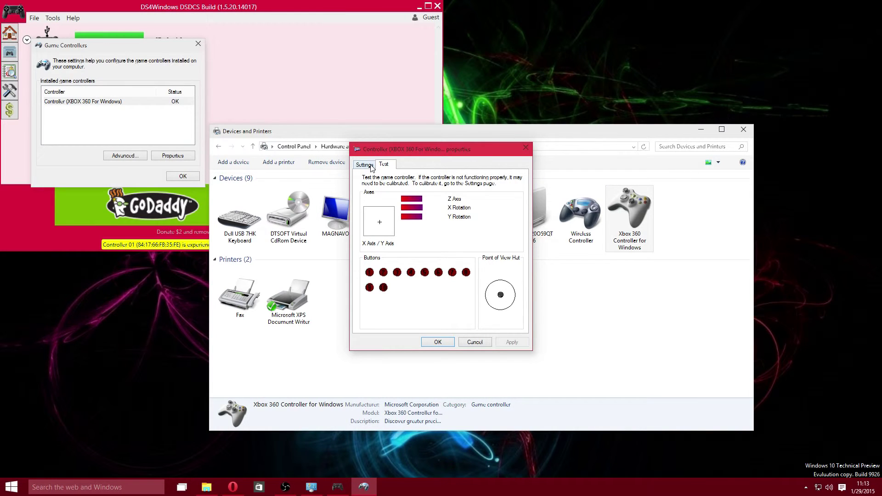
pyautogui.click(439, 343)
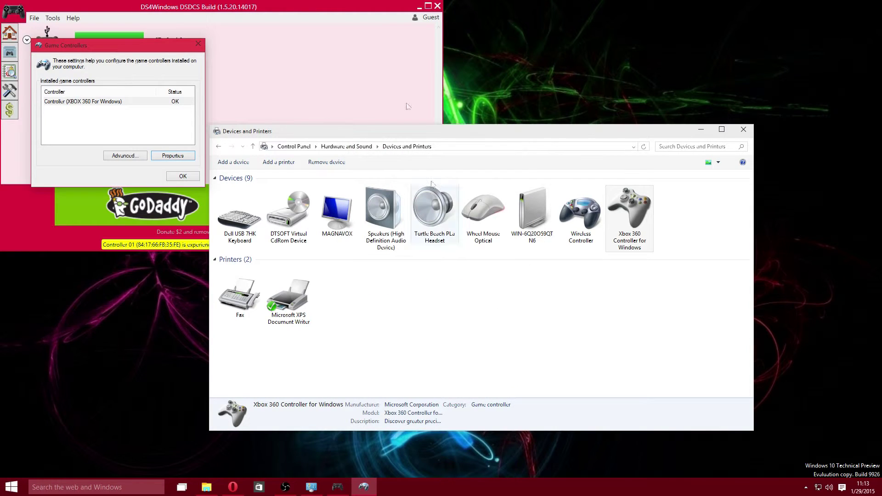
pyautogui.click(198, 44)
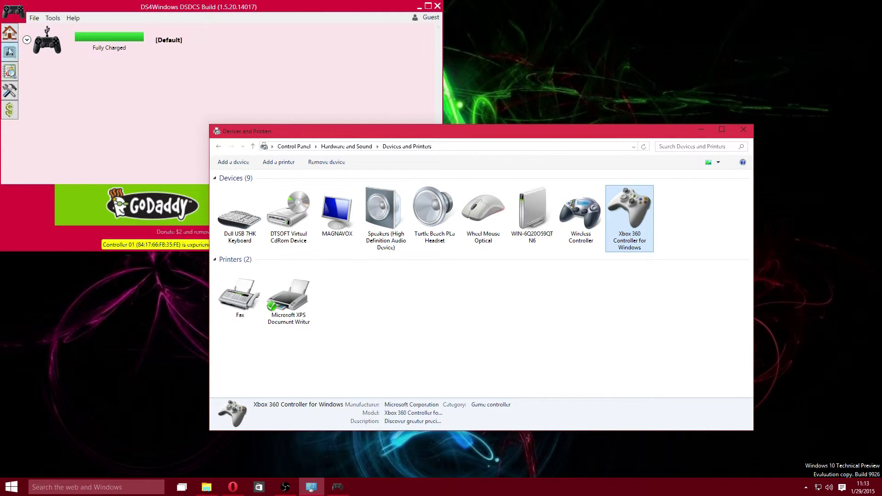
# Step: View the Profiles page in DS4Windows, check Controller 1 with the XInput Test tool and close the test
pyautogui.moveTo(10, 53)
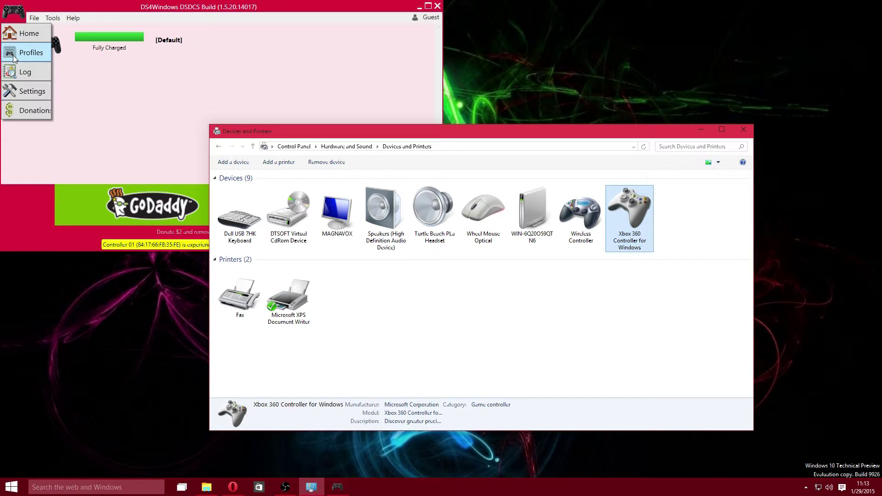
pyautogui.click(28, 54)
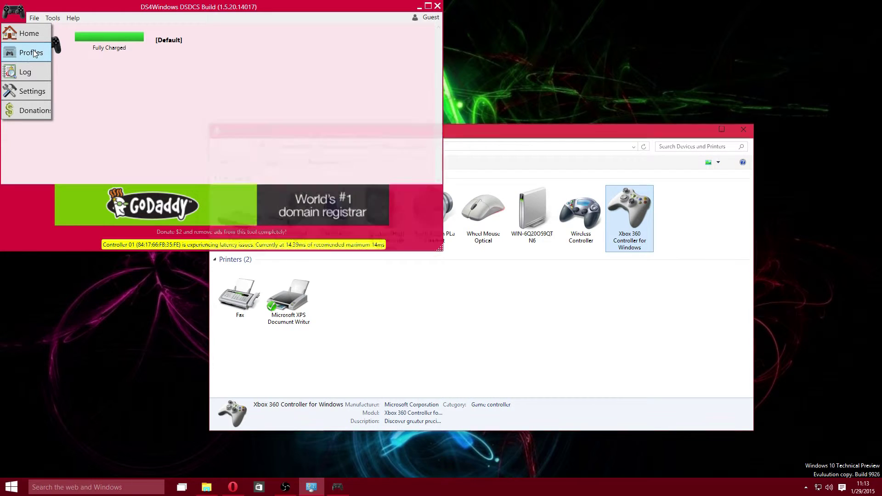
pyautogui.click(52, 18)
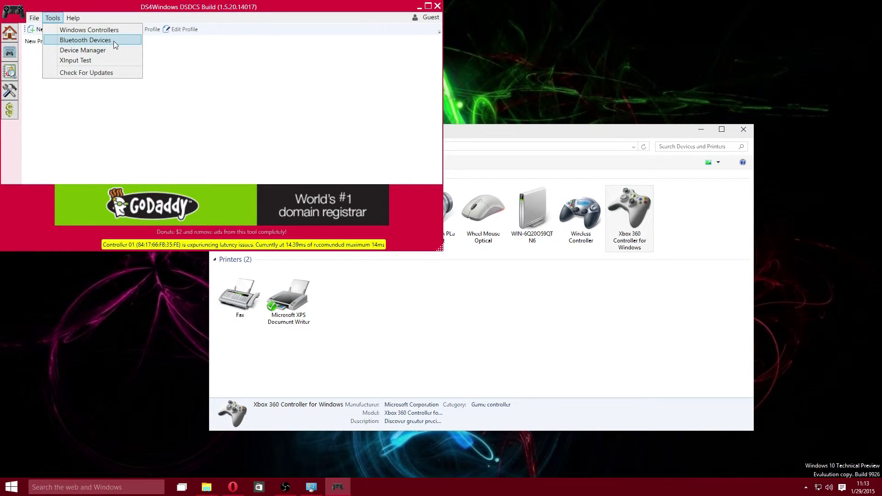
pyautogui.click(104, 65)
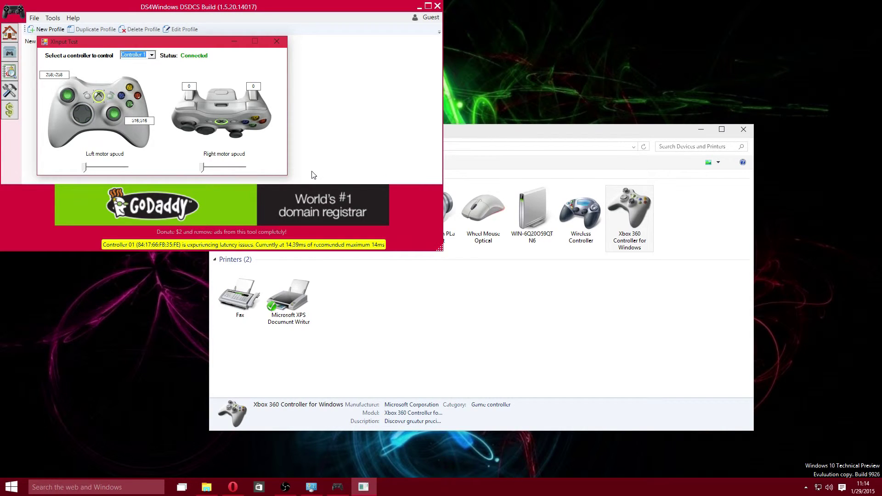
pyautogui.click(298, 169)
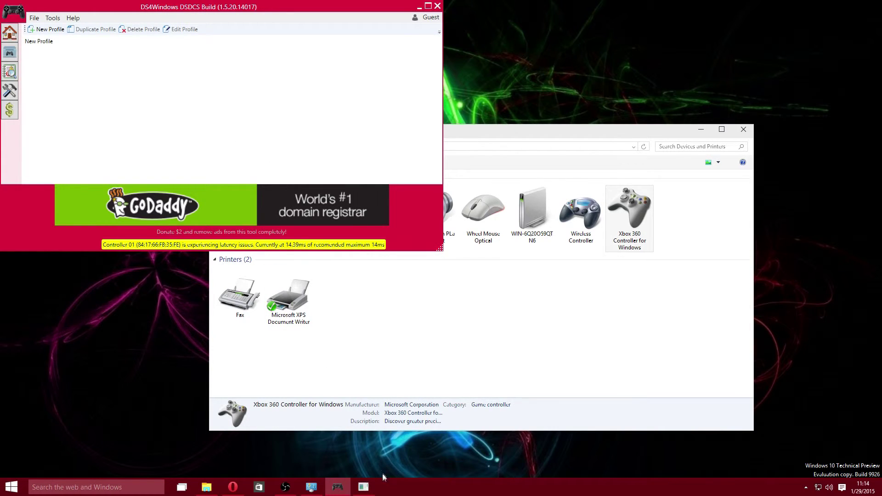
pyautogui.click(370, 485)
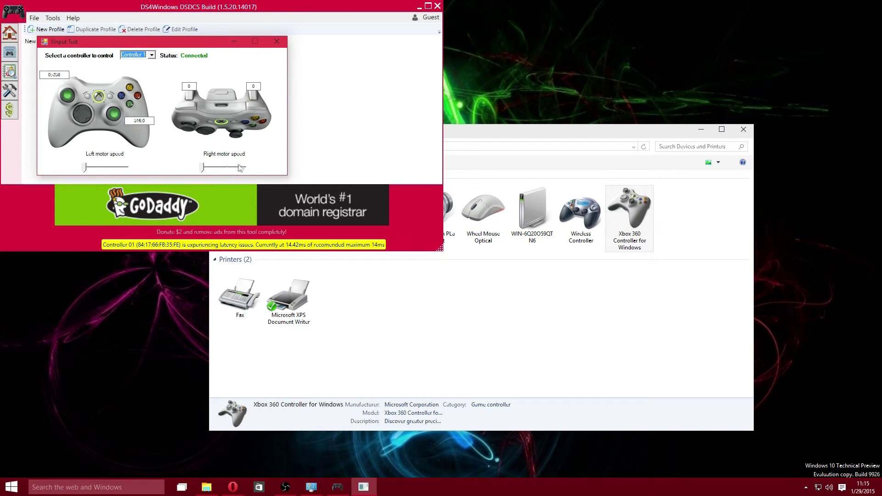
pyautogui.click(277, 42)
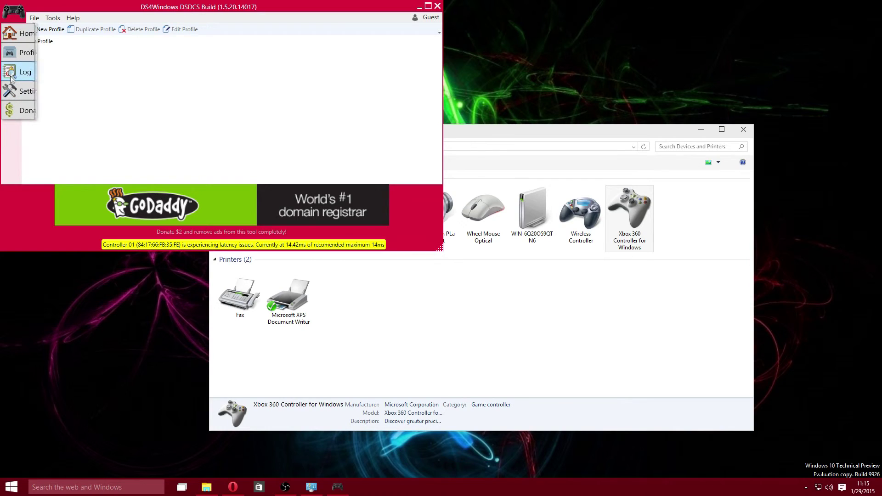
# Step: Review the General, Theme and Shell Loader (Beta) settings of DS4Windows and return to its Home page
pyautogui.click(27, 91)
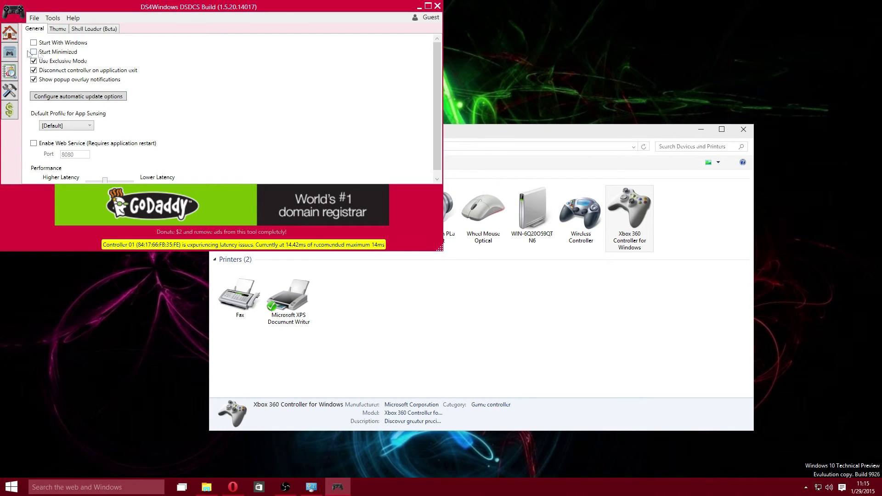
pyautogui.click(65, 31)
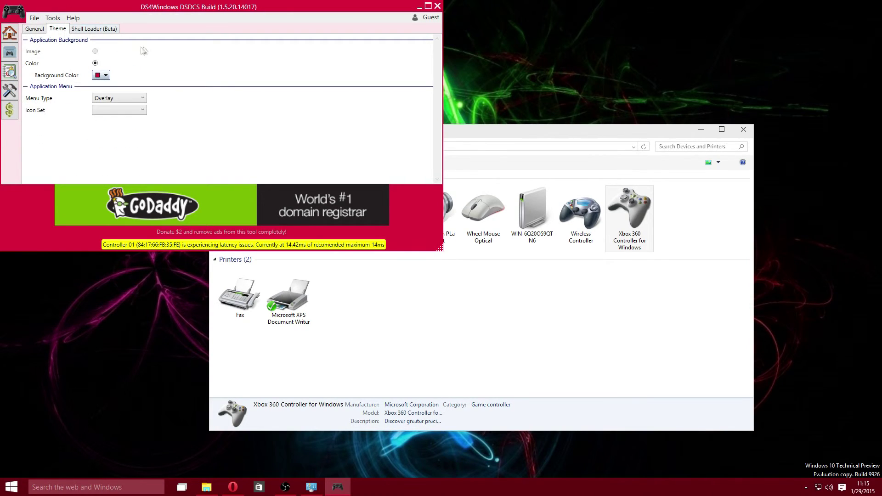
pyautogui.click(88, 31)
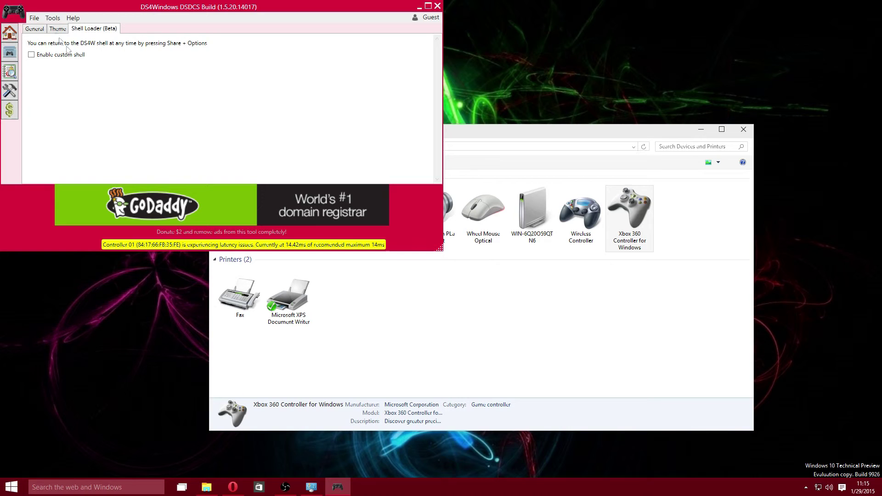
pyautogui.click(36, 29)
pyautogui.scroll(-1, 94, 101)
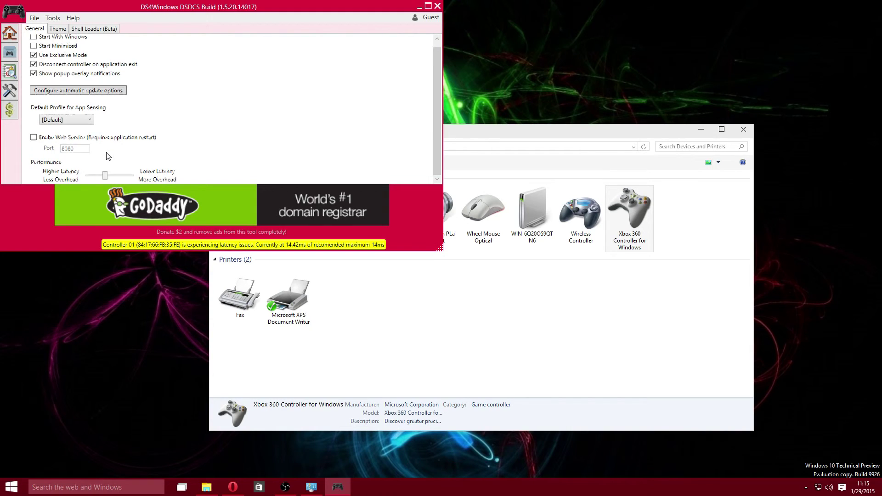
pyautogui.click(15, 37)
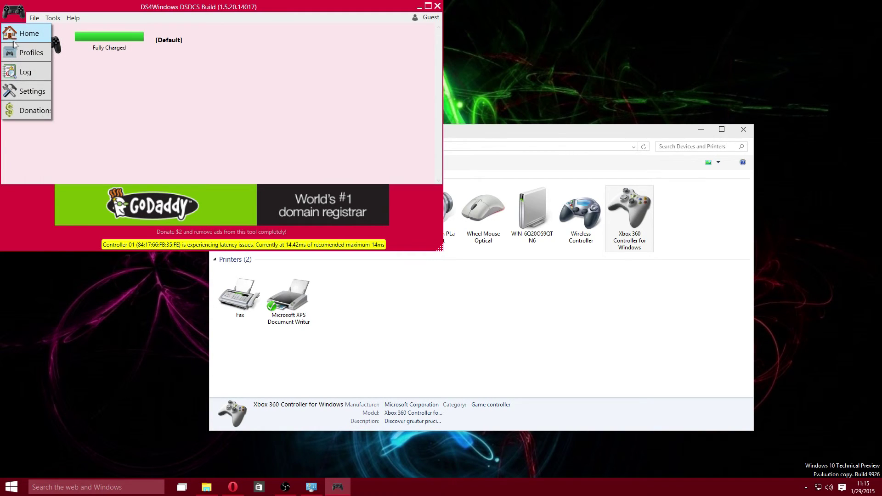
# Step: Quit DS4Windows, confirm the exit and close Devices and Printers
pyautogui.click(438, 6)
pyautogui.click(502, 281)
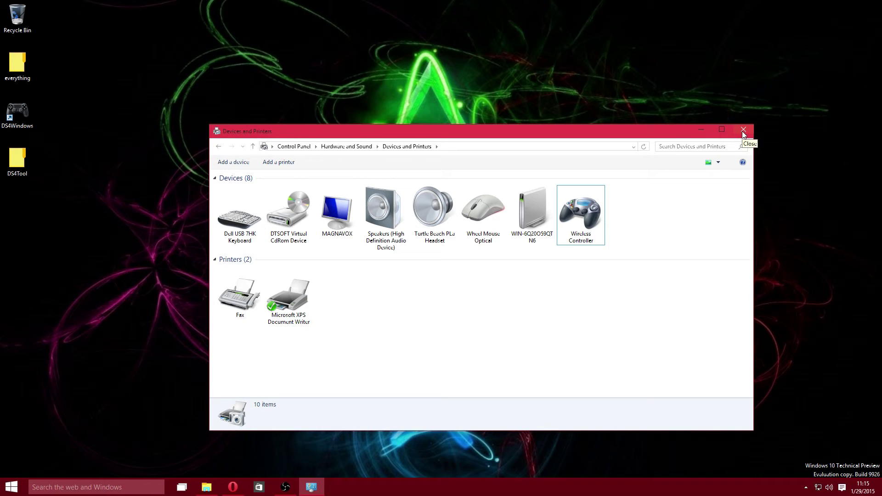
pyautogui.click(738, 132)
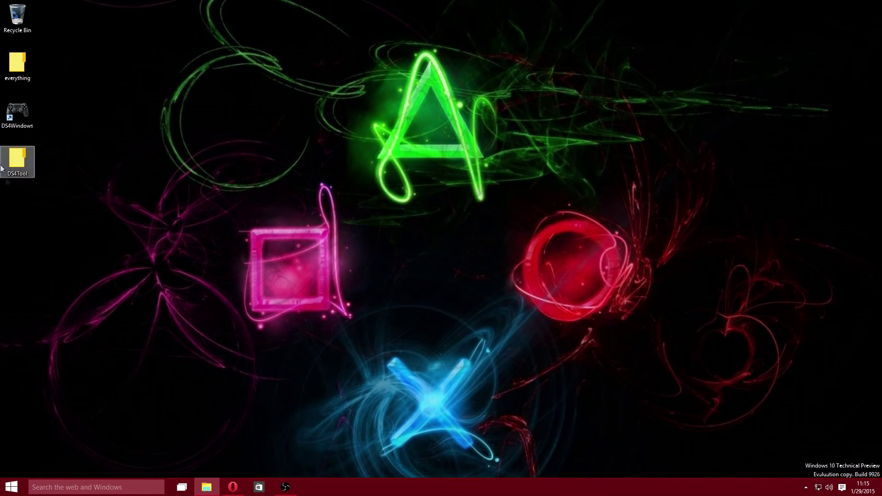
# Step: Run ScpServer.exe from the DS4Tool folder on the desktop, minimize the mapper window and close the folder
pyautogui.doubleClick(18, 161)
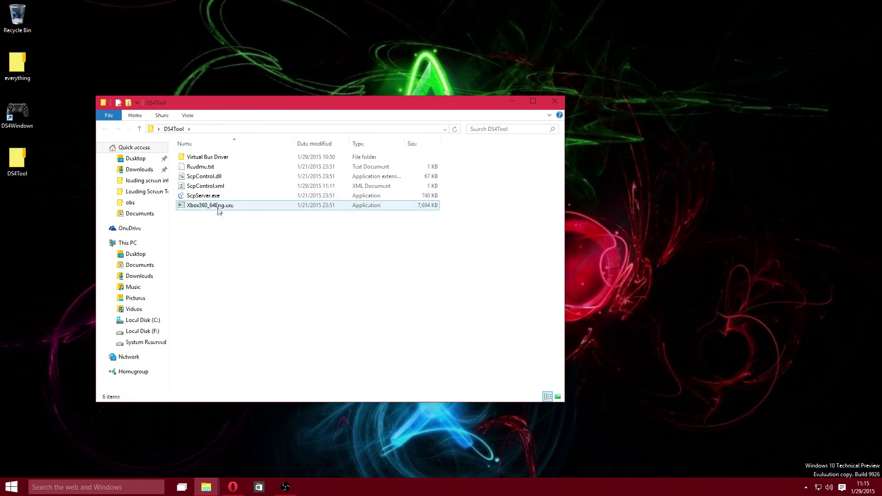
pyautogui.doubleClick(209, 196)
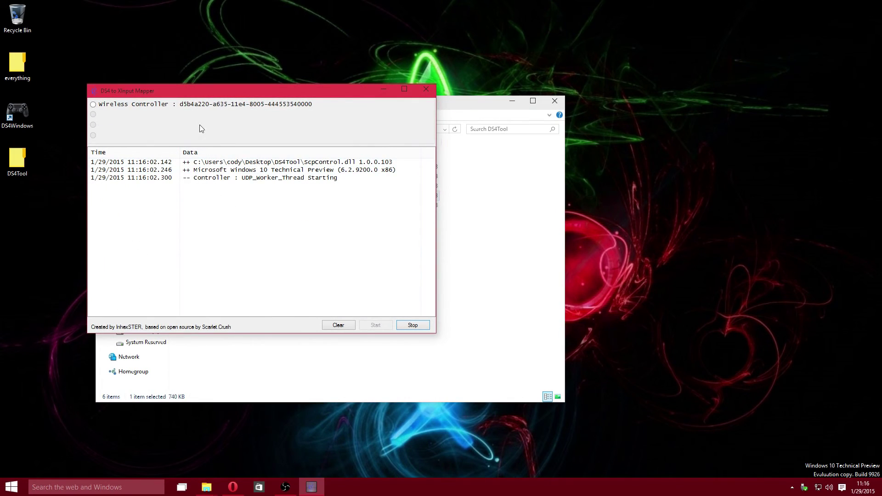
pyautogui.click(385, 90)
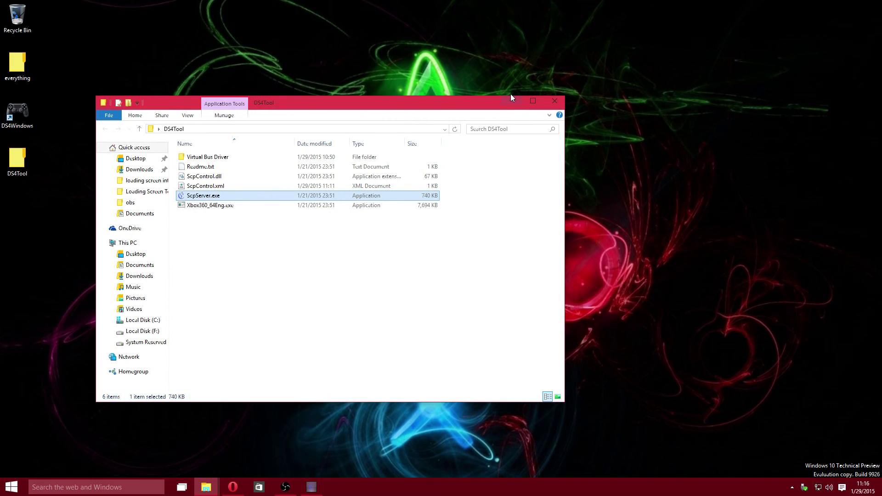
pyautogui.click(555, 102)
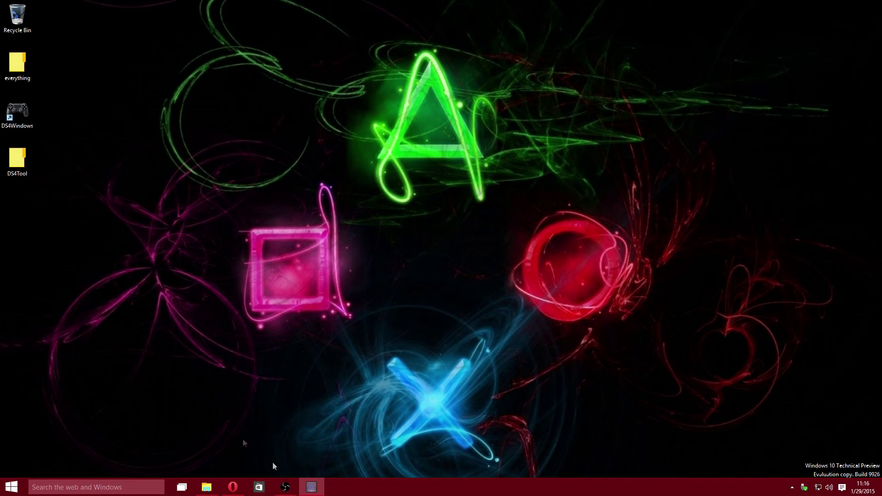
# Step: Restore the DS4 to XInput Mapper window, stop the controller mapping and minimize the window again
pyautogui.click(312, 487)
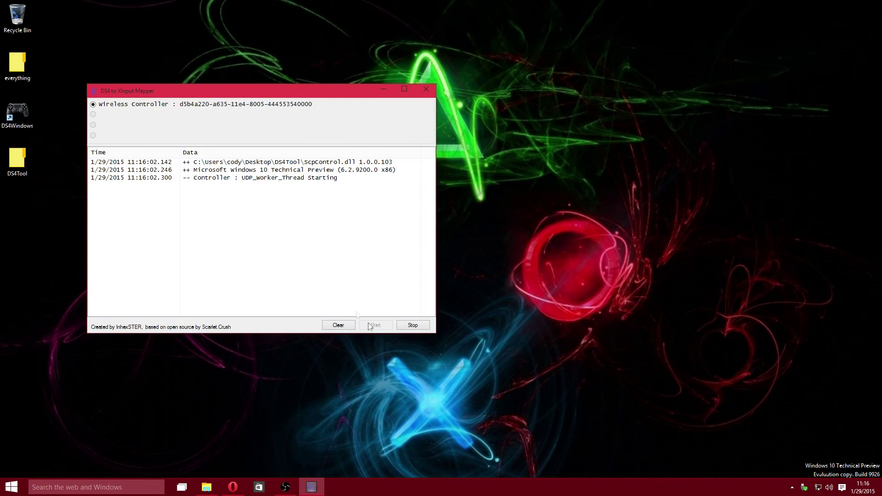
pyautogui.click(413, 325)
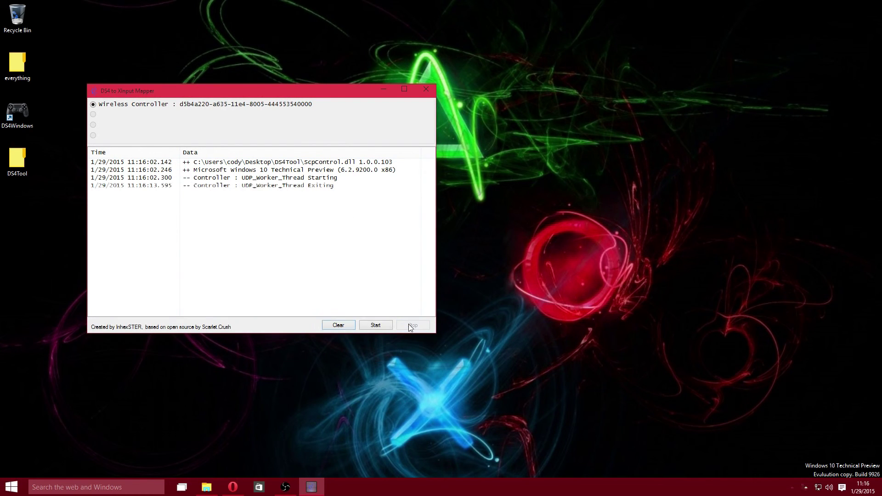
pyautogui.click(390, 87)
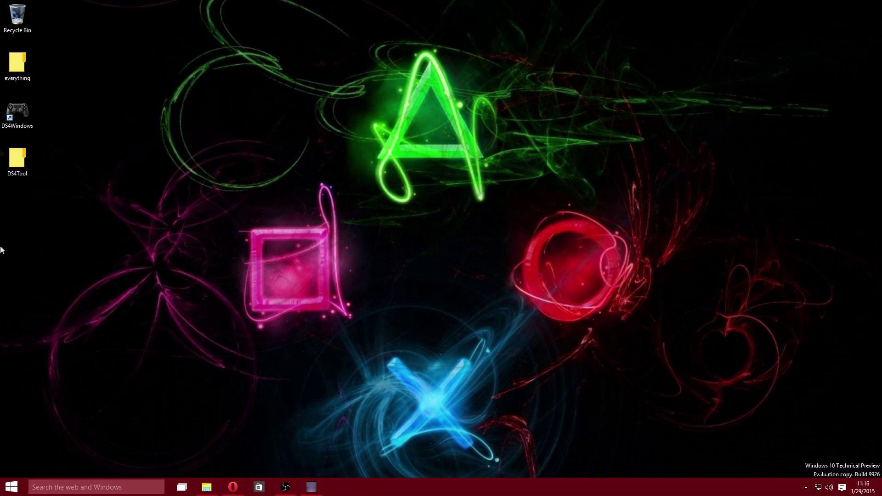
# Step: Switch to Opera and view the DS4 to XInput Mapping tool video, the DS4 To XInput Wrapper thread and the DS4Windows page
pyautogui.click(228, 490)
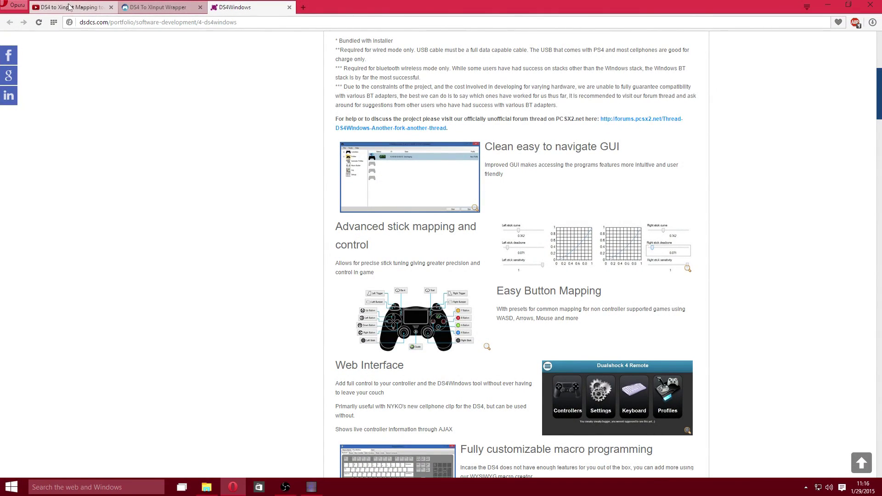
pyautogui.click(69, 6)
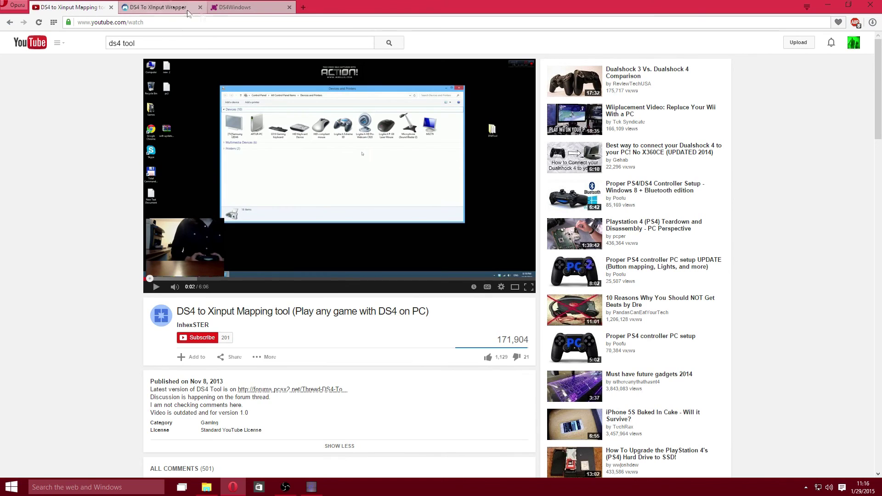
pyautogui.click(175, 8)
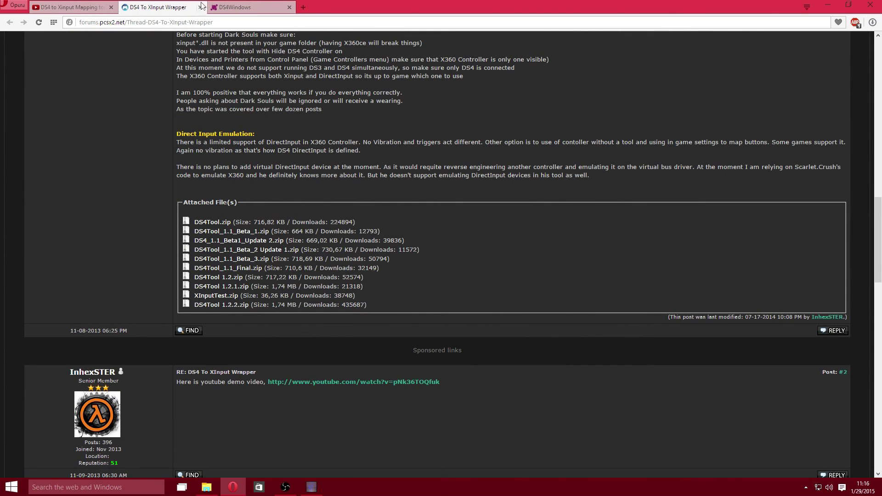
pyautogui.click(246, 8)
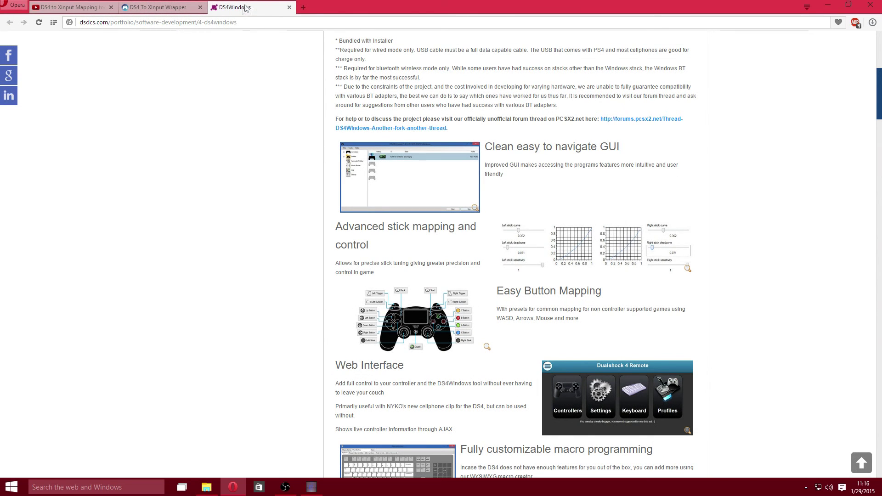